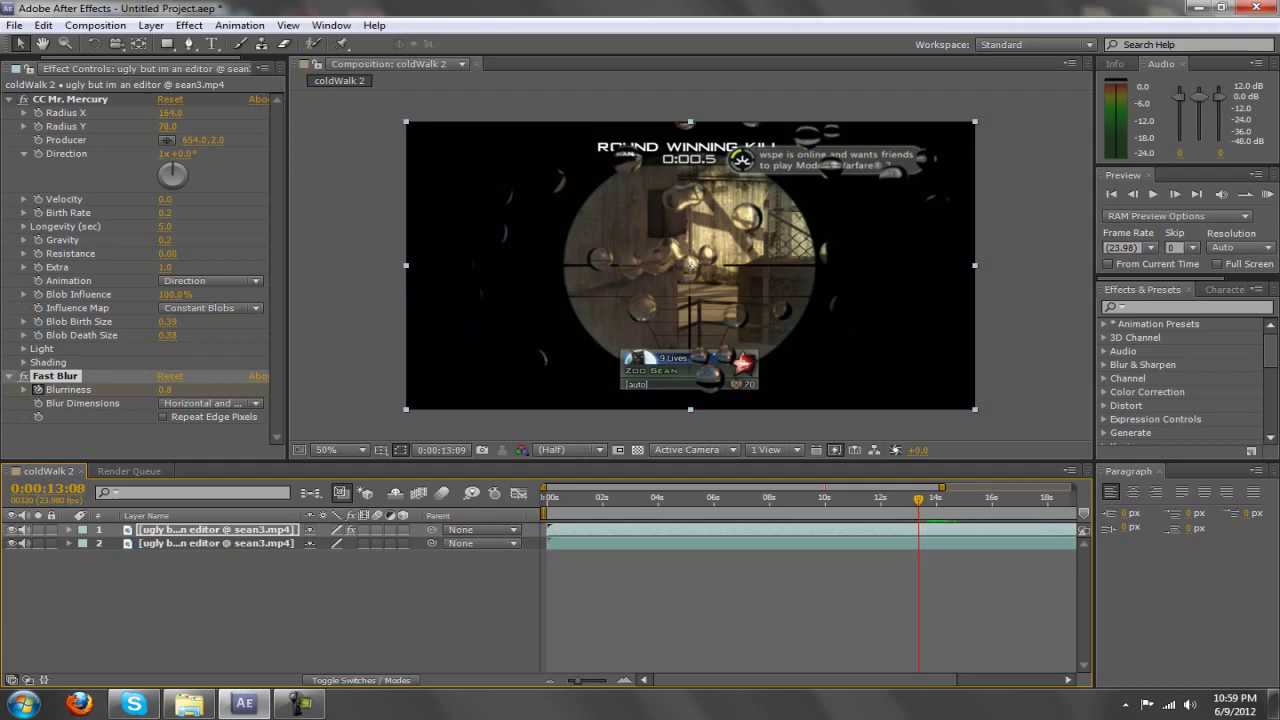
- Step back a few frames and replay the droplet section around 13:06–14:03
key(Page_Up)
key(Page_Up)
key(Page_Up)
key(space)
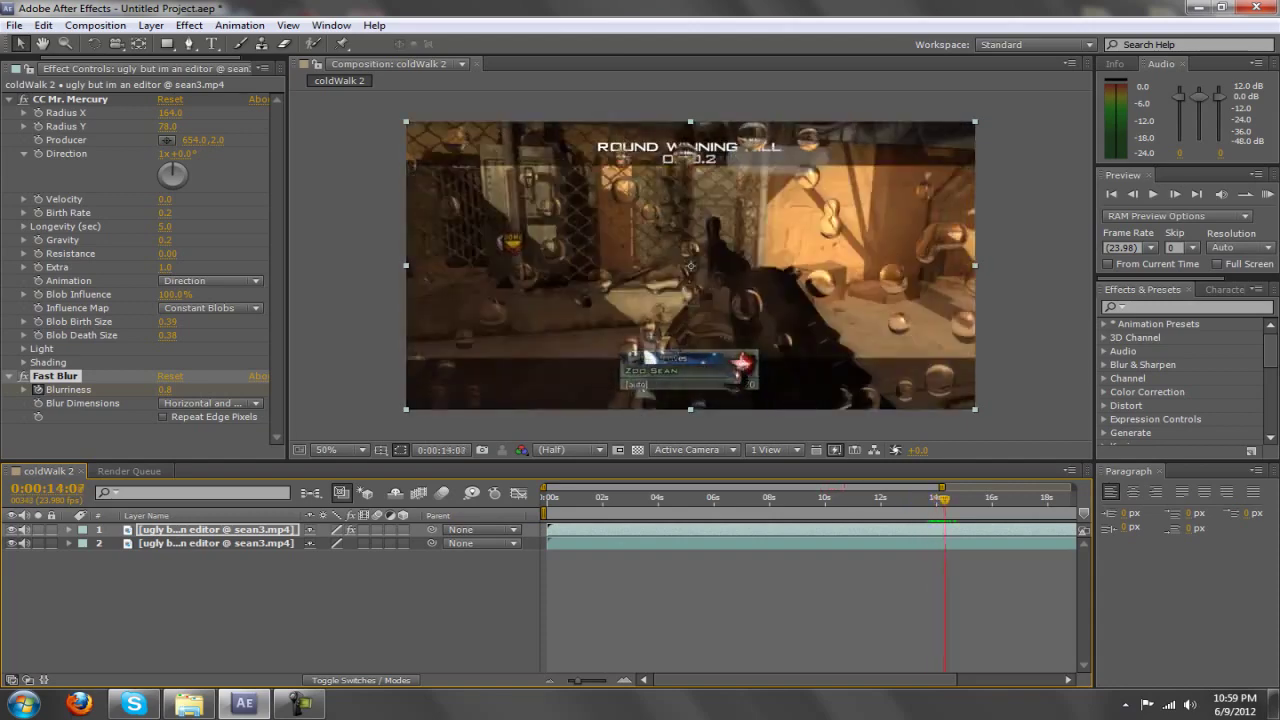
key(space)
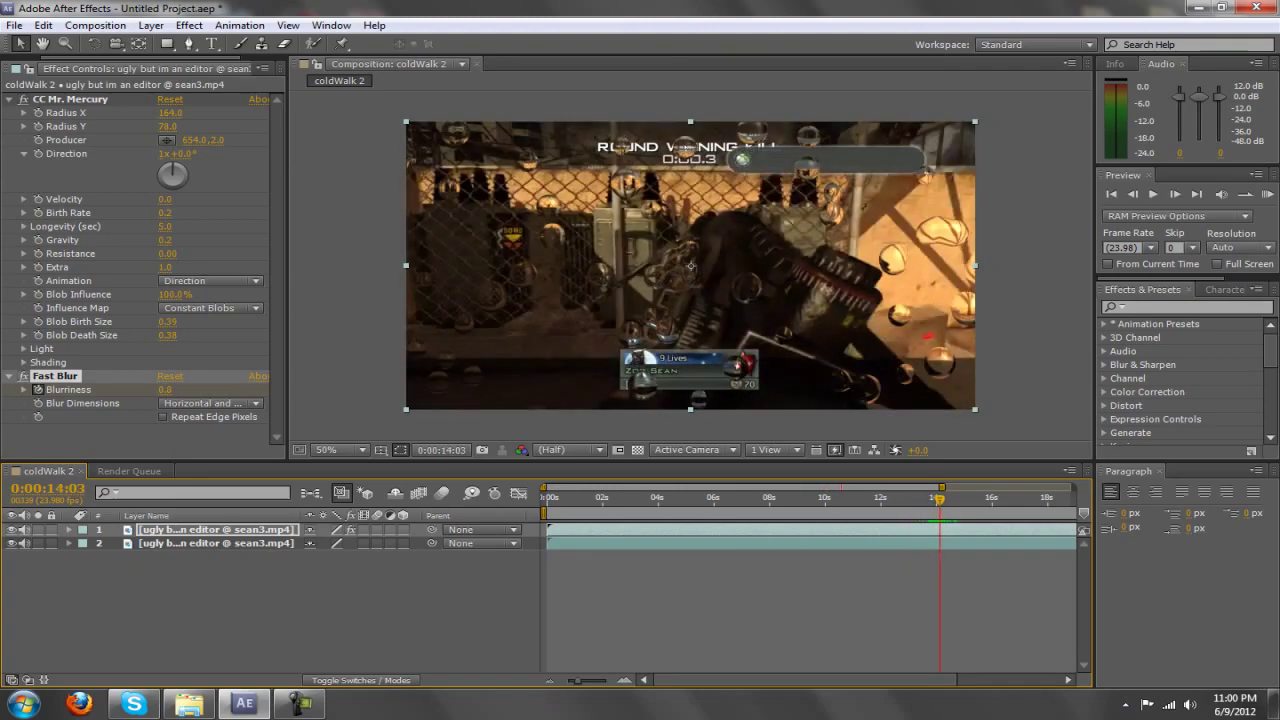
- Try Fast Blur blurriness 15, then 1, settle on 0, and select layer 2
click(170, 389)
text(15)
key(Return)
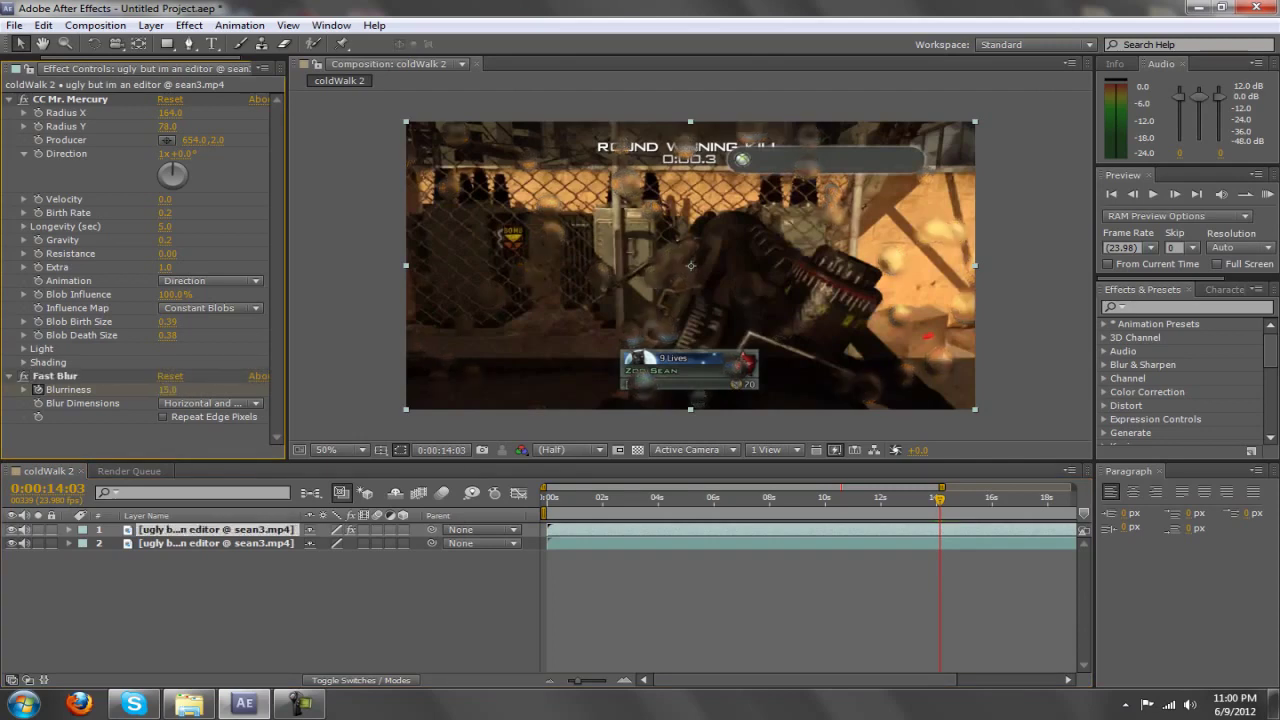
click(168, 389)
text(1)
key(Return)
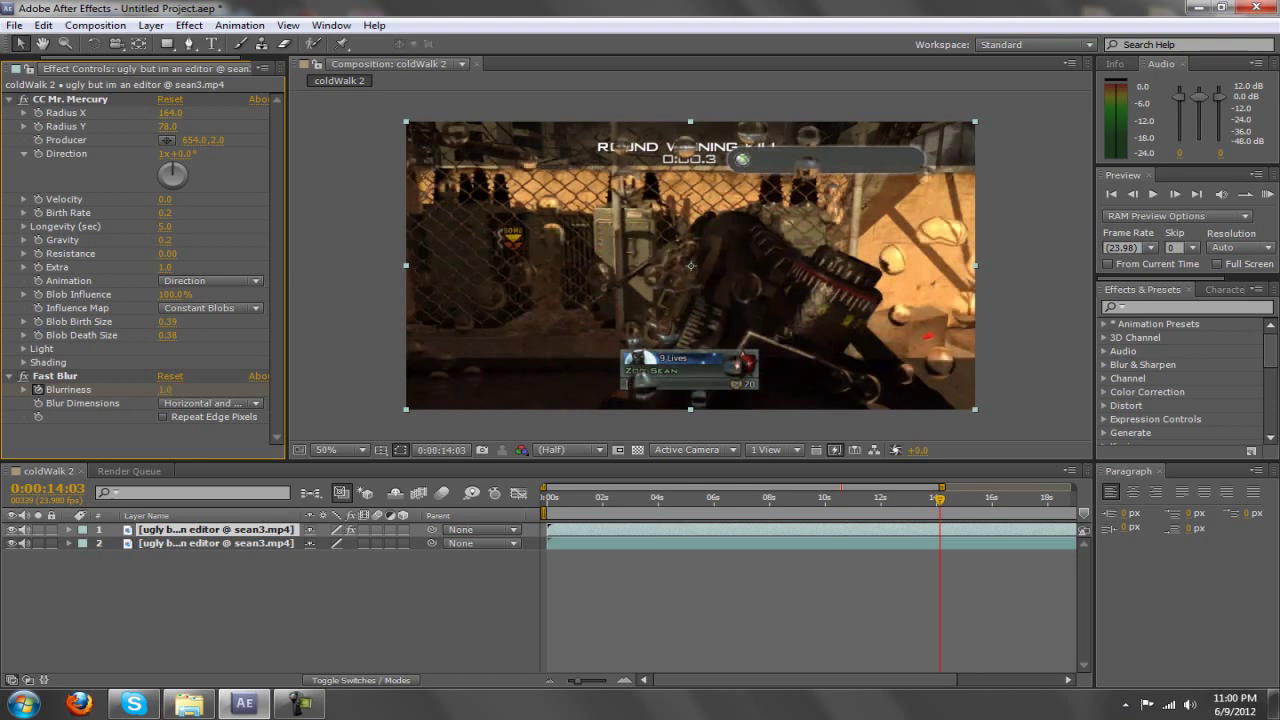
click(168, 389)
text(0)
key(Return)
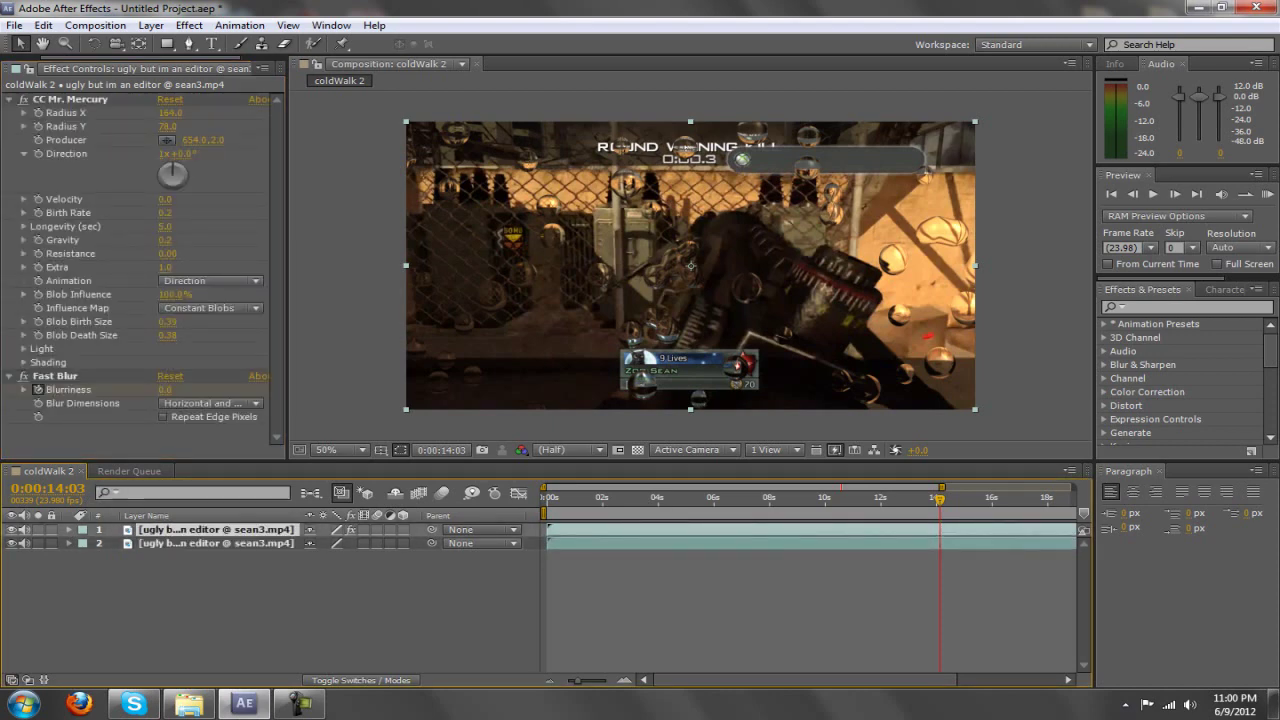
click(215, 543)
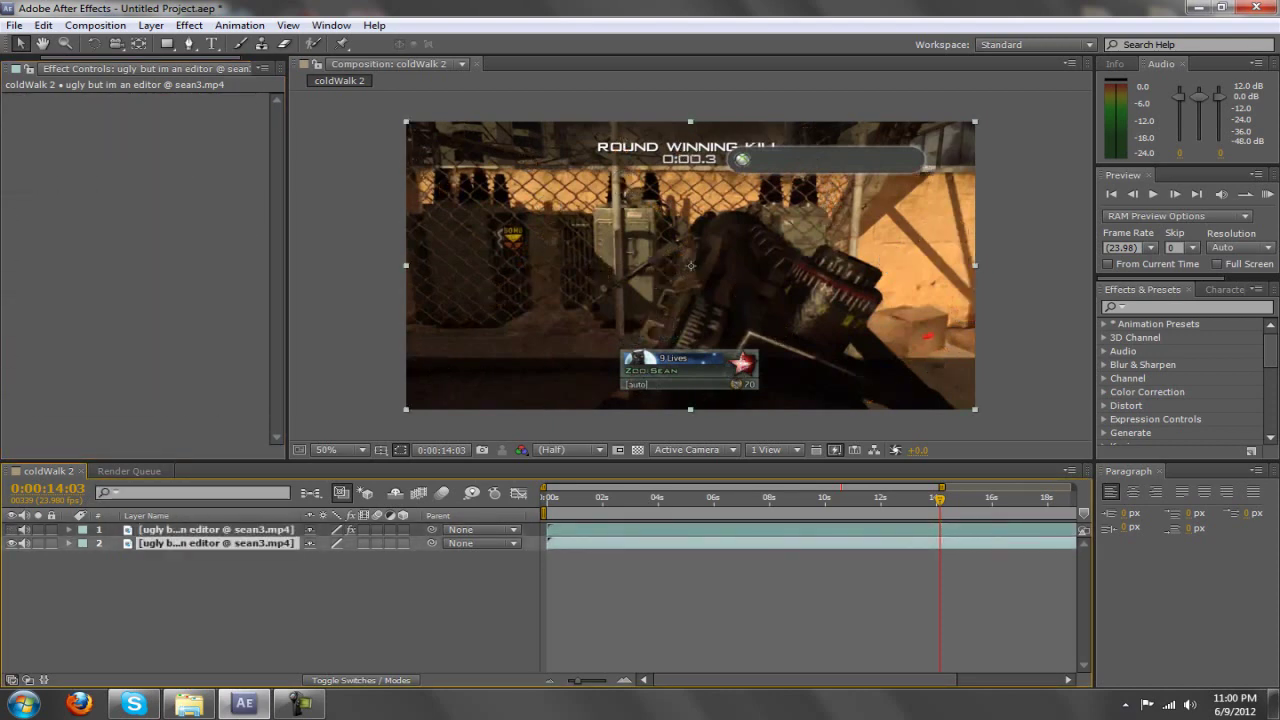
- Duplicate the second gameplay layer with Ctrl+D
right_click(215, 543)
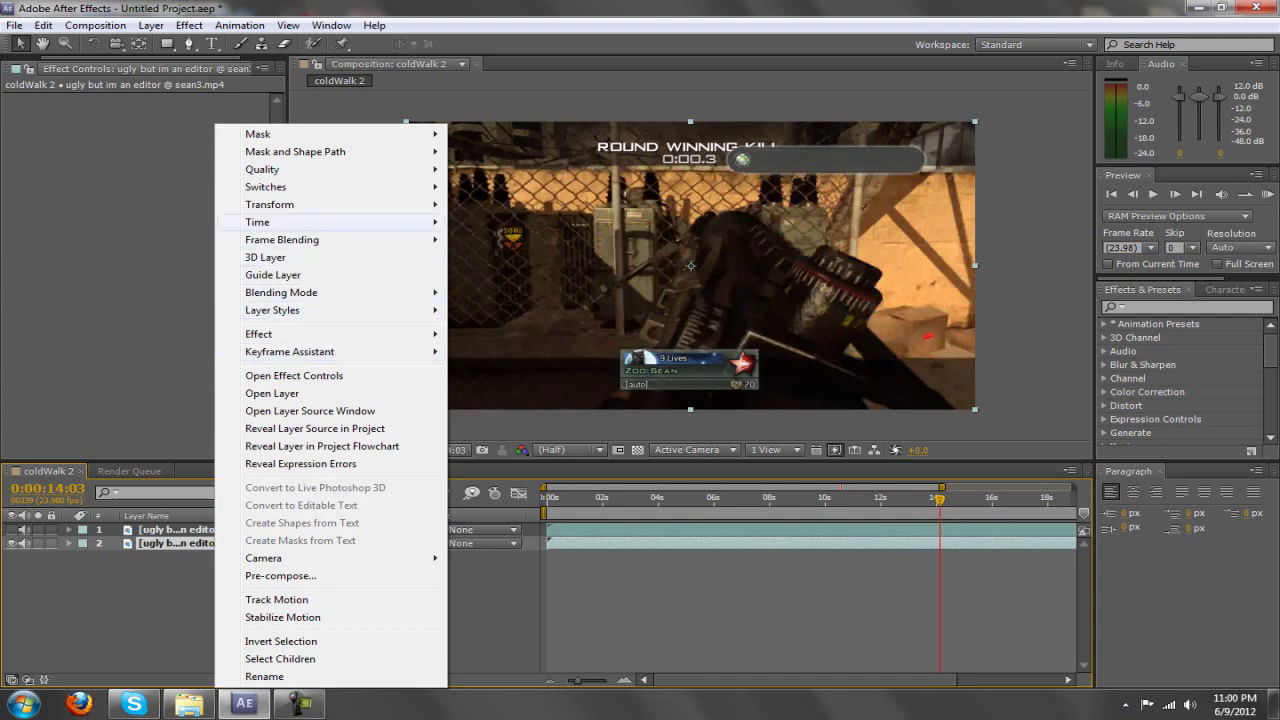
key(Escape)
key(ctrl+d)
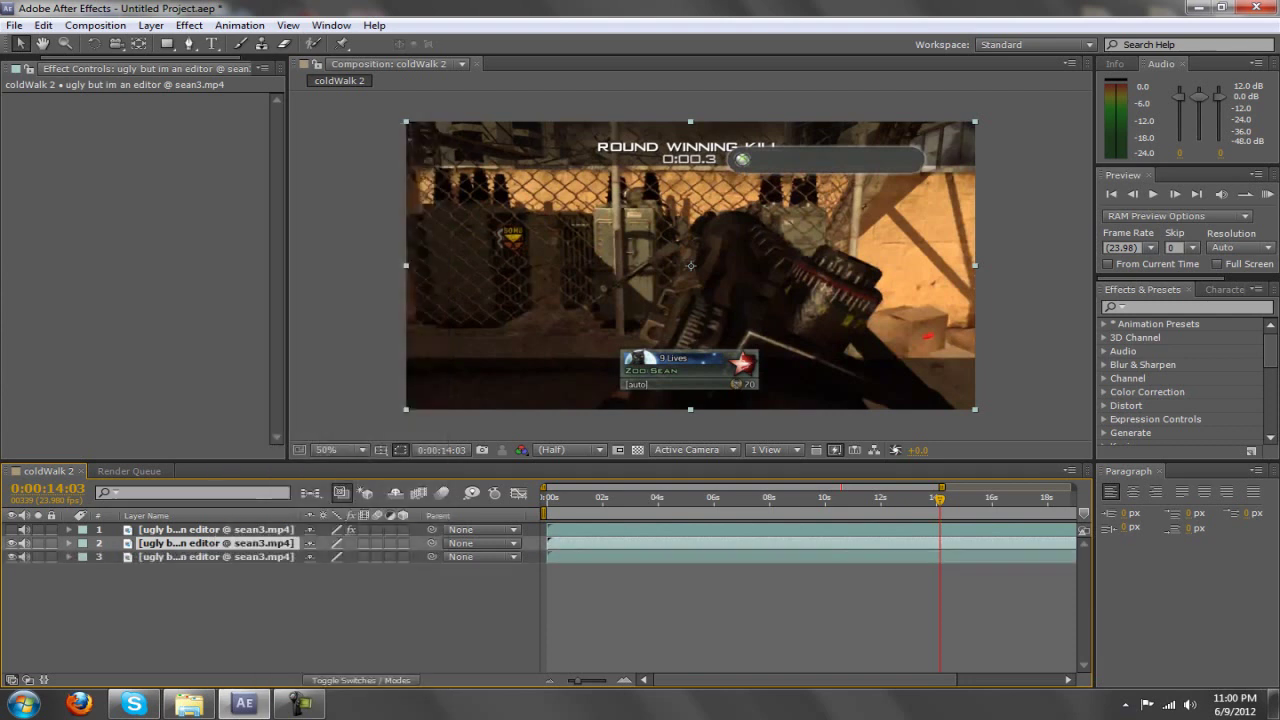
- With layer 2 selected, search Effects & Presets for 'CC Mr'
click(215, 529)
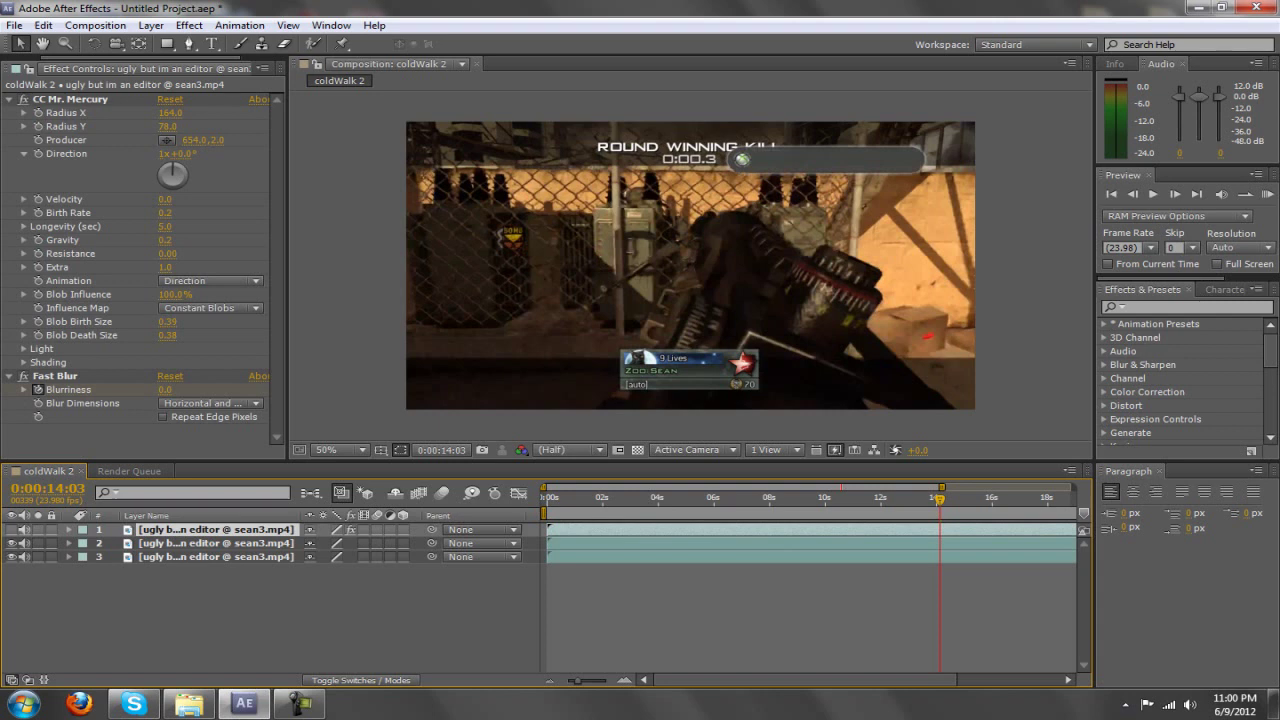
click(215, 543)
click(1185, 307)
text(CC Mr)
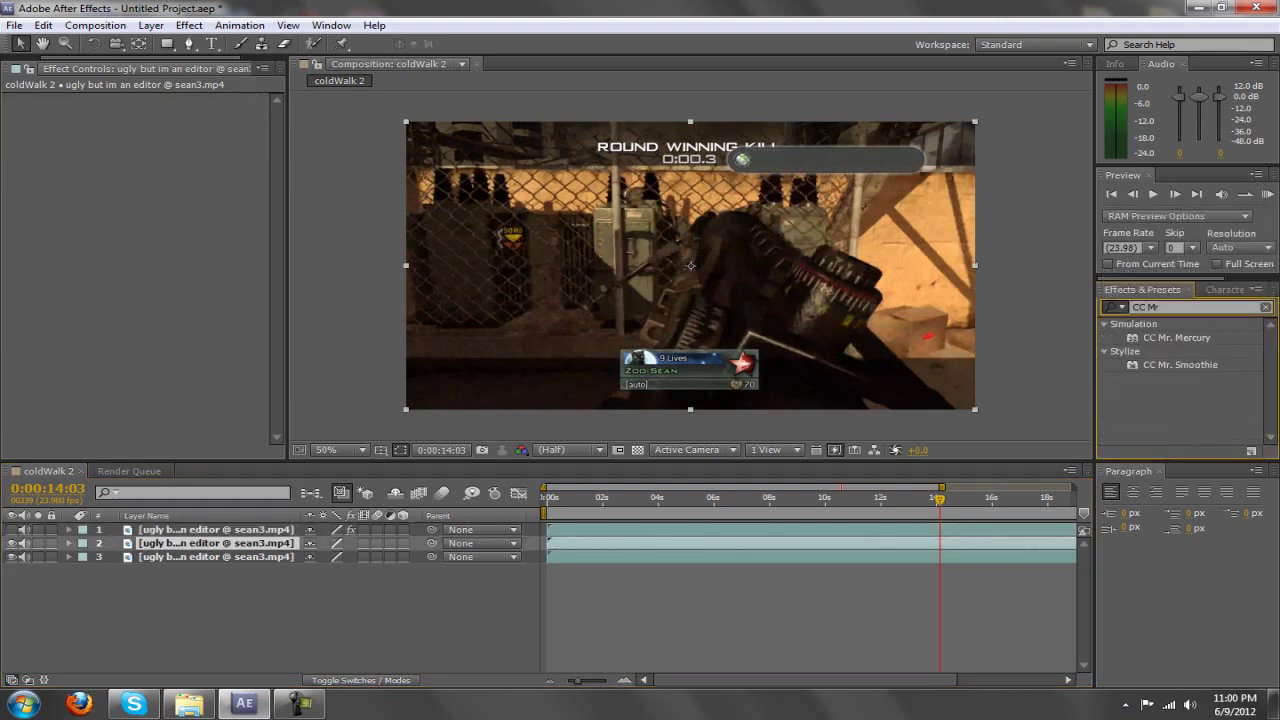
- Apply CC Mr. Mercury to layer 2 and give it Radius X 164
click(1176, 337)
drag(1176, 337, 223, 542)
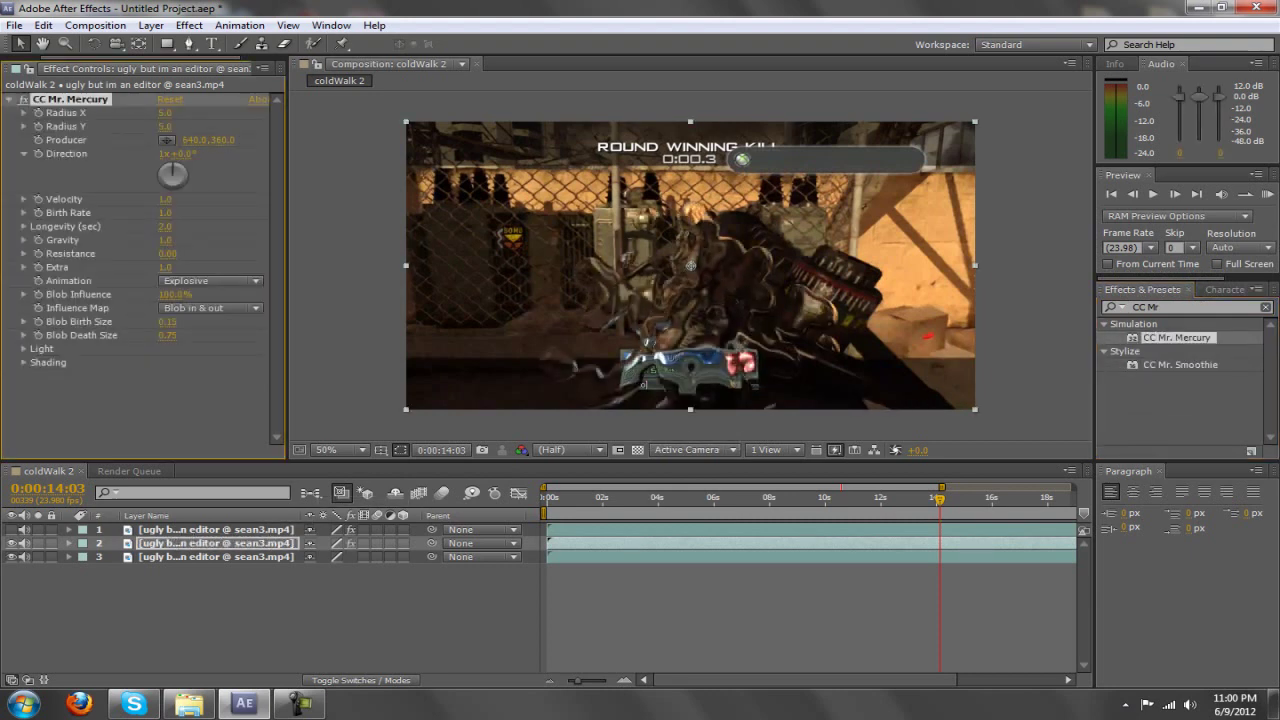
click(215, 529)
click(170, 113)
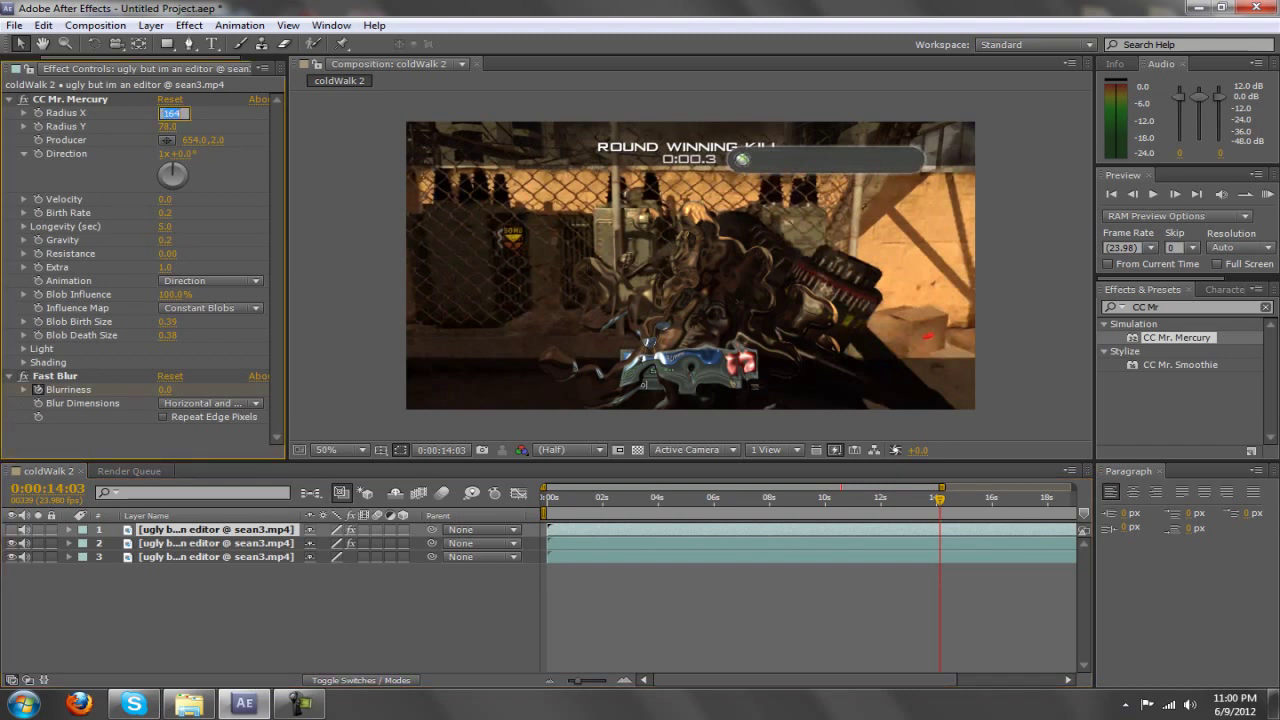
key(Return)
click(216, 543)
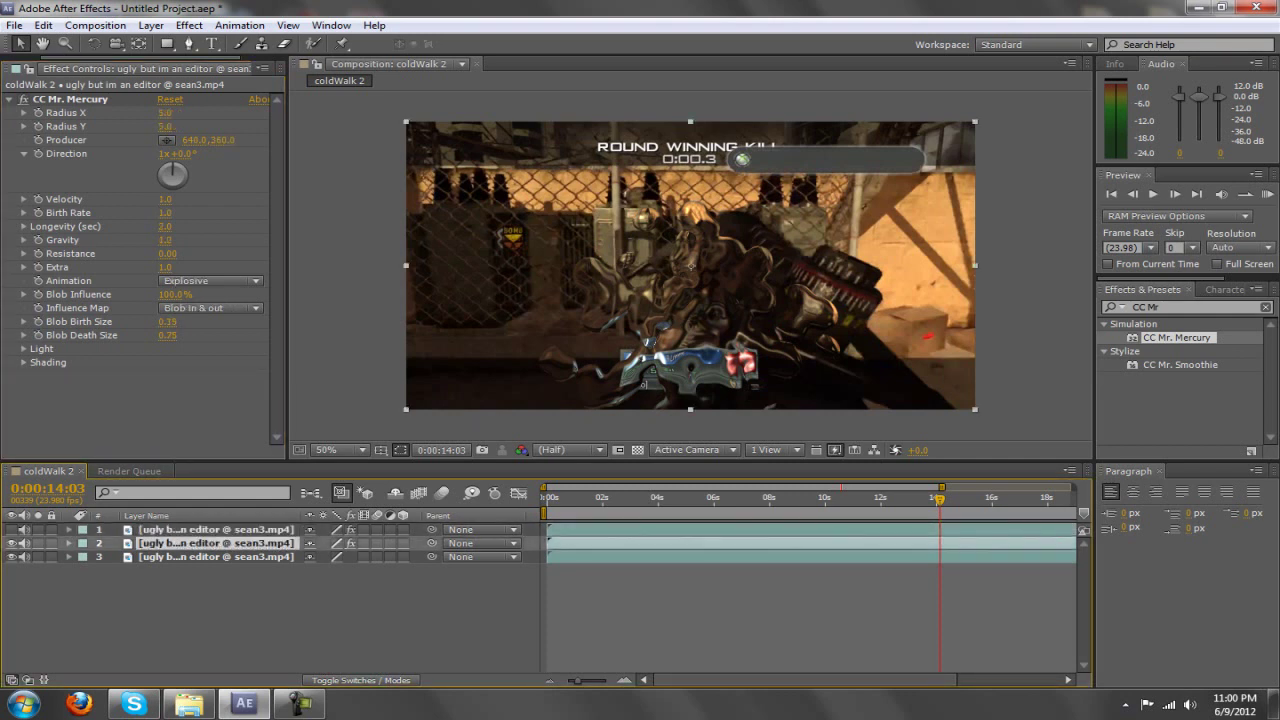
key(ctrl+v)
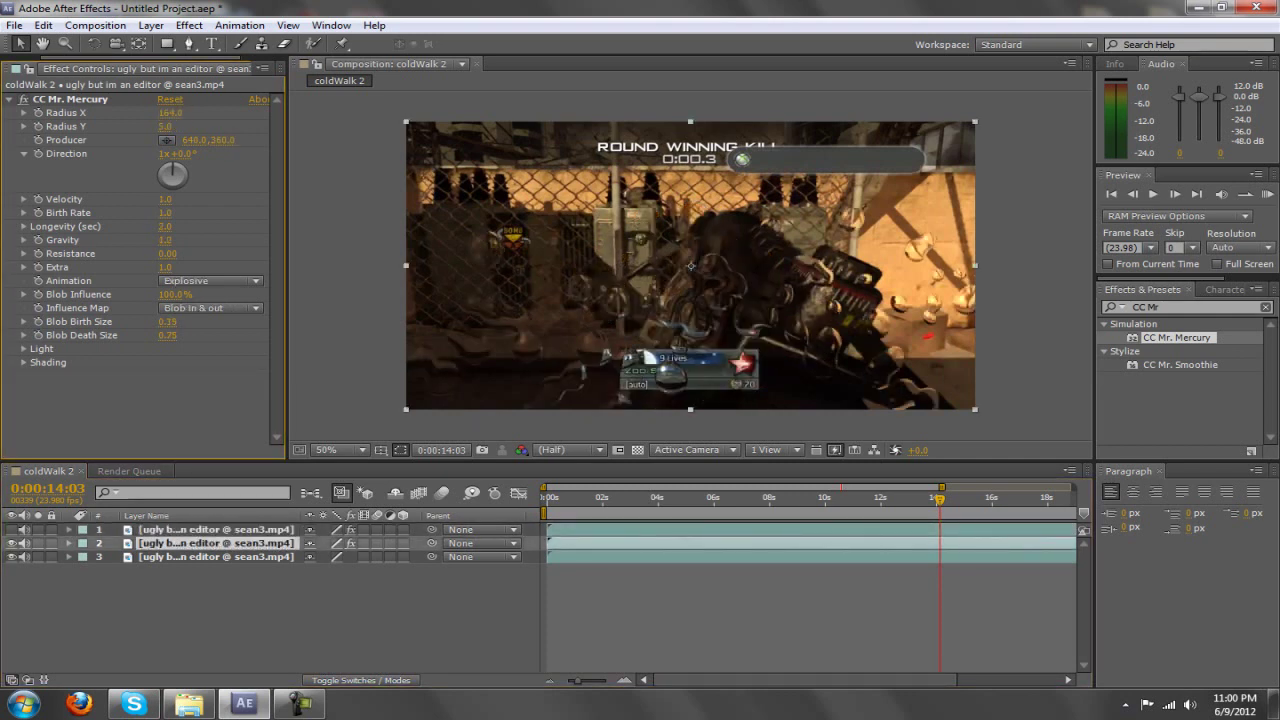
- Set layer 2's CC Mr. Mercury Radius Y to 78
click(216, 529)
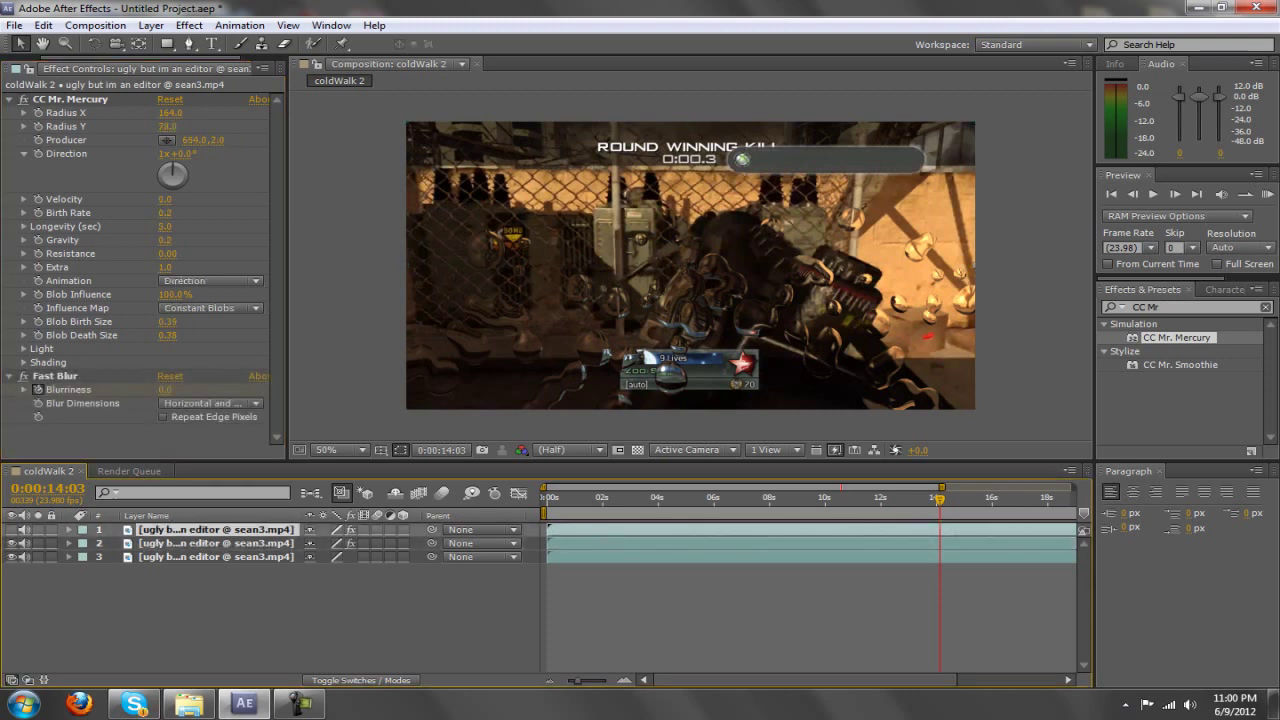
click(216, 543)
click(216, 529)
click(216, 543)
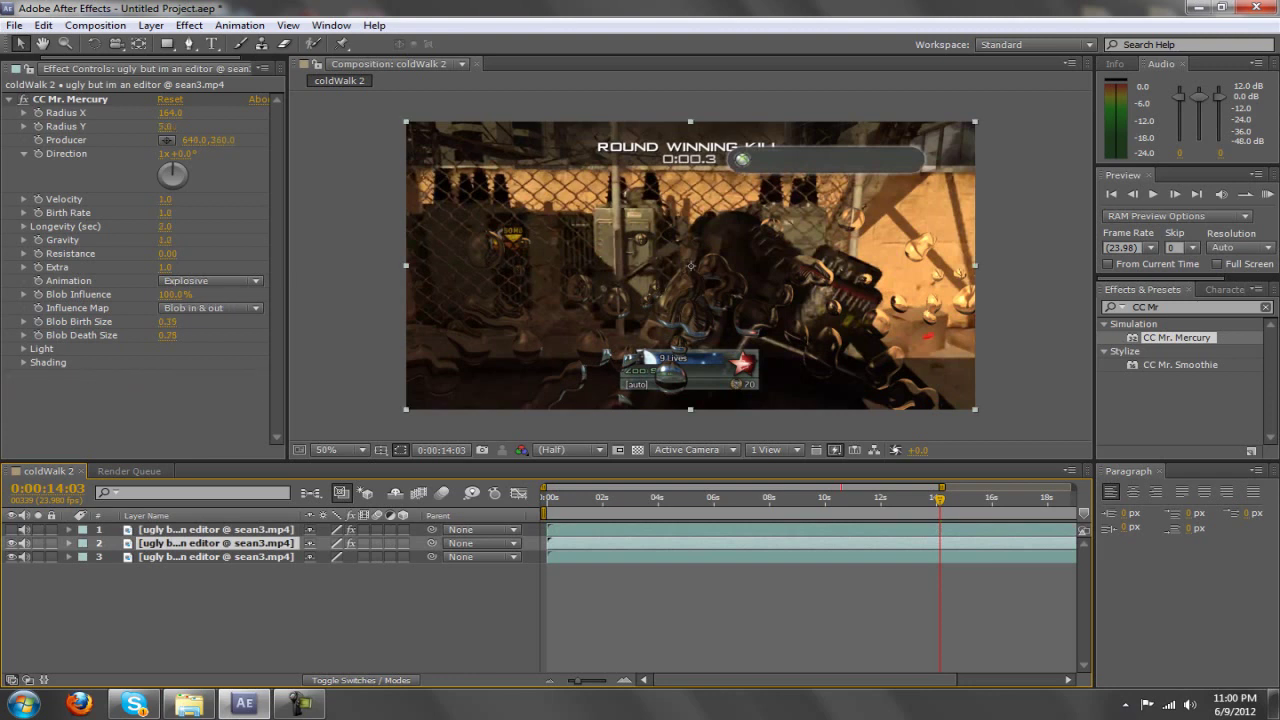
click(167, 126)
text(78)
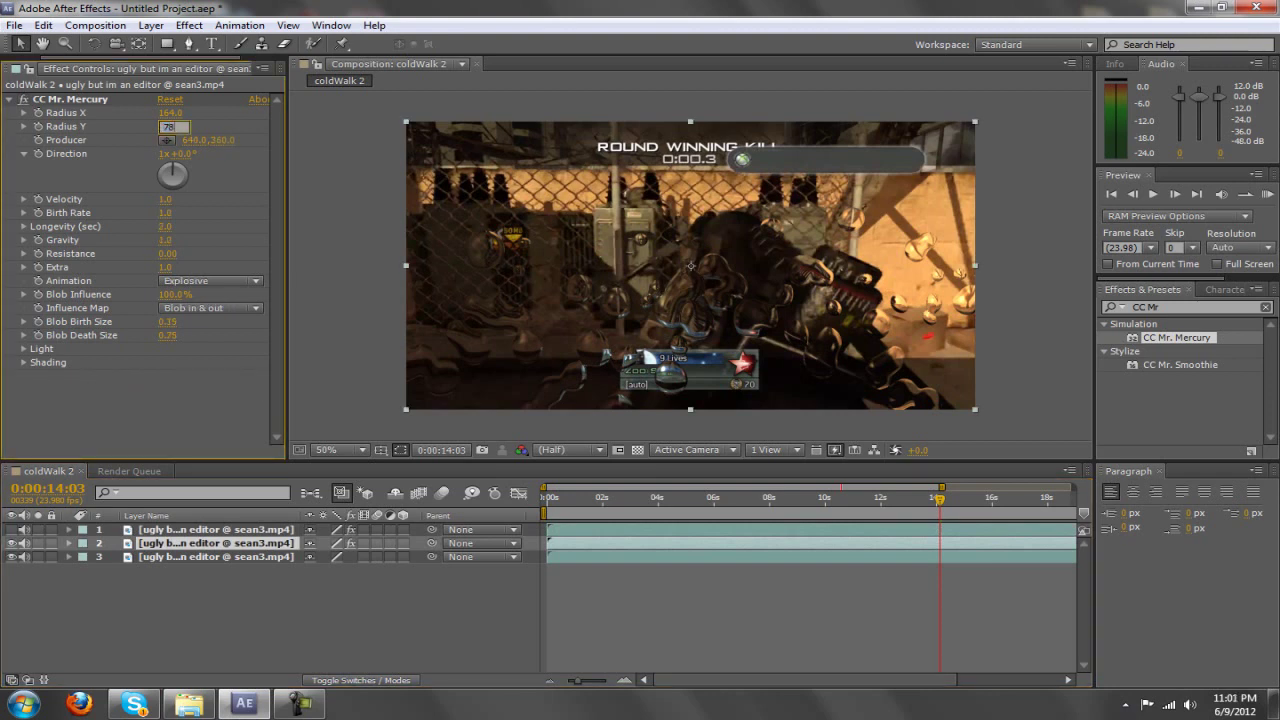
key(Return)
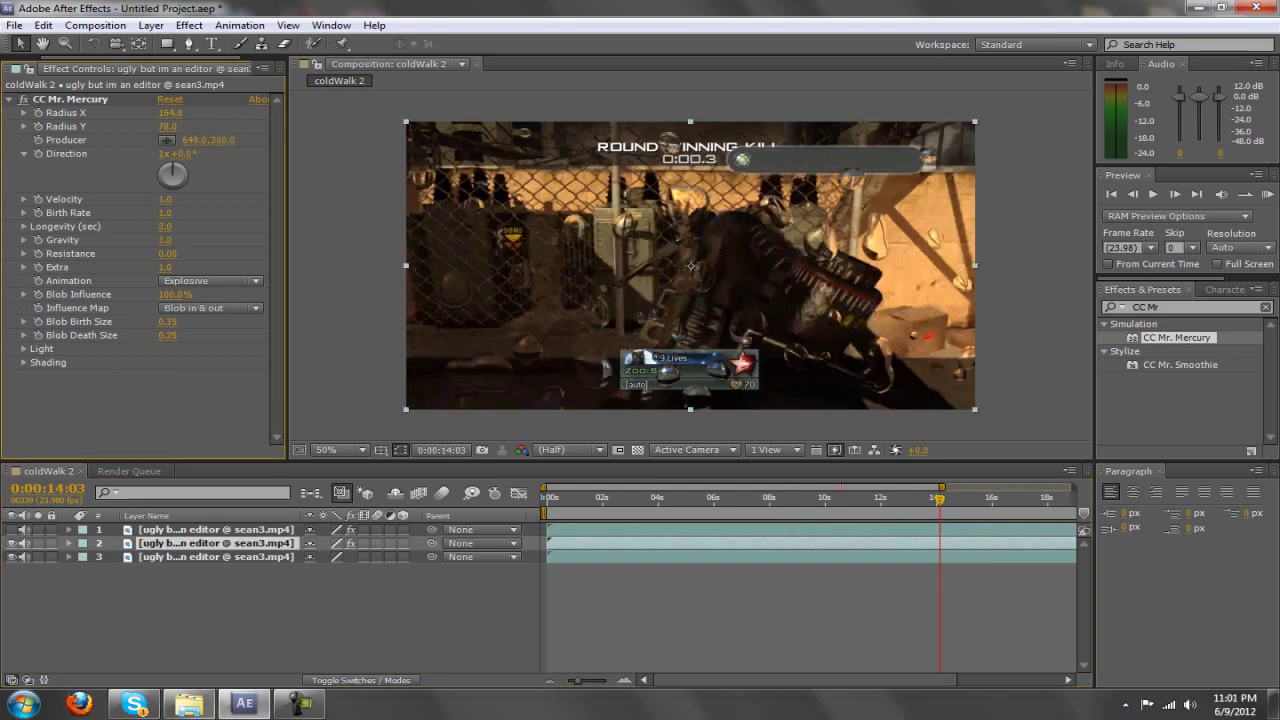
click(216, 529)
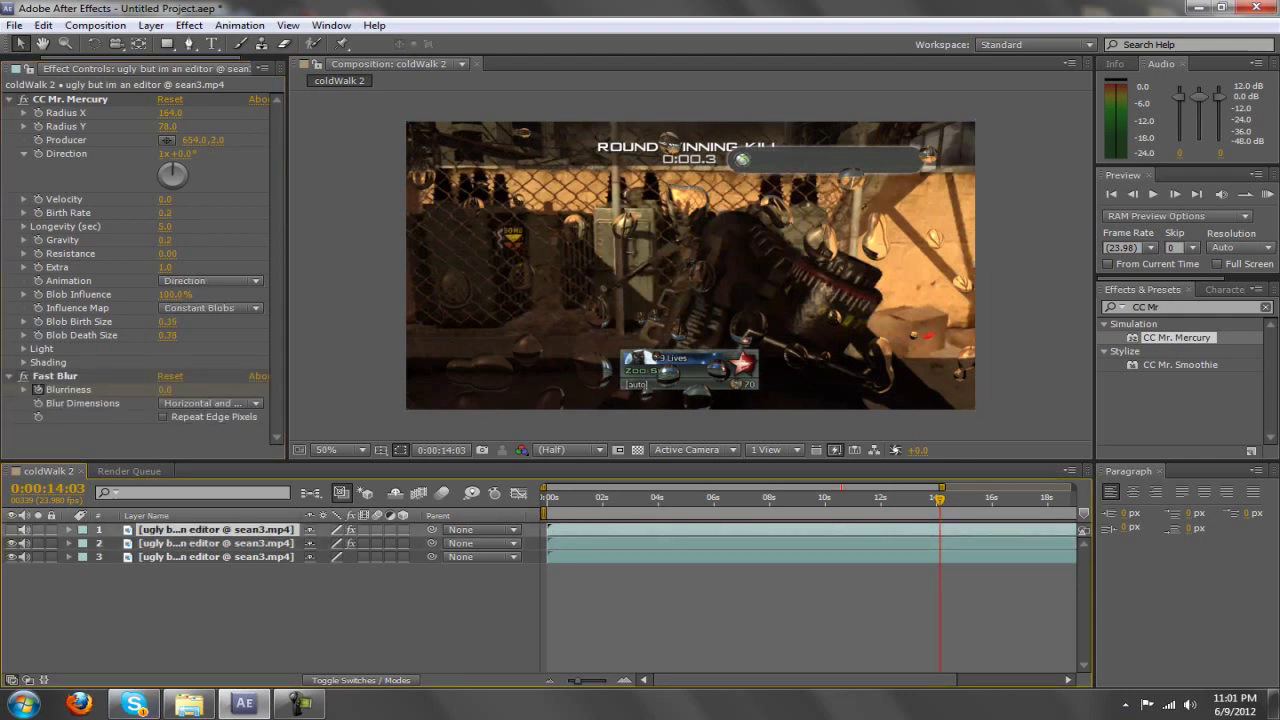
- Set layer 2's CC Mr. Mercury Birth Rate to 0.2 and Velocity to 0
click(216, 543)
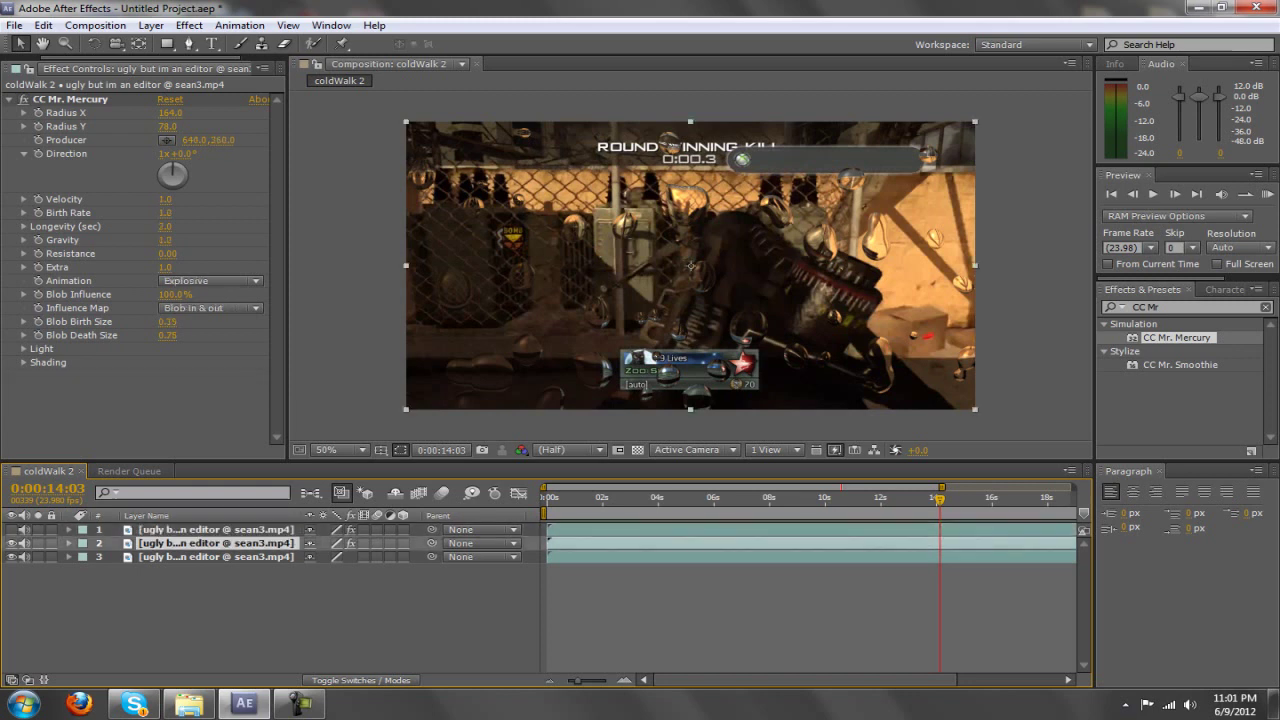
click(165, 213)
text(2)
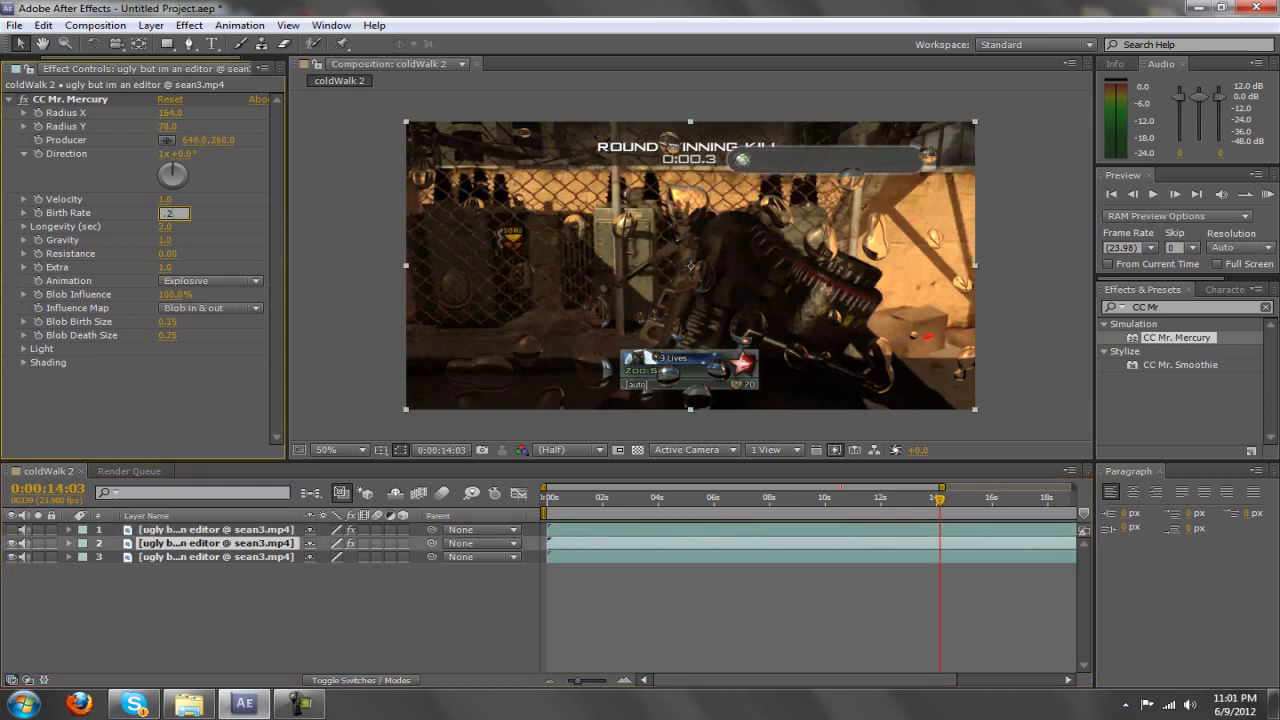
key(Return)
click(165, 199)
text(0)
key(Return)
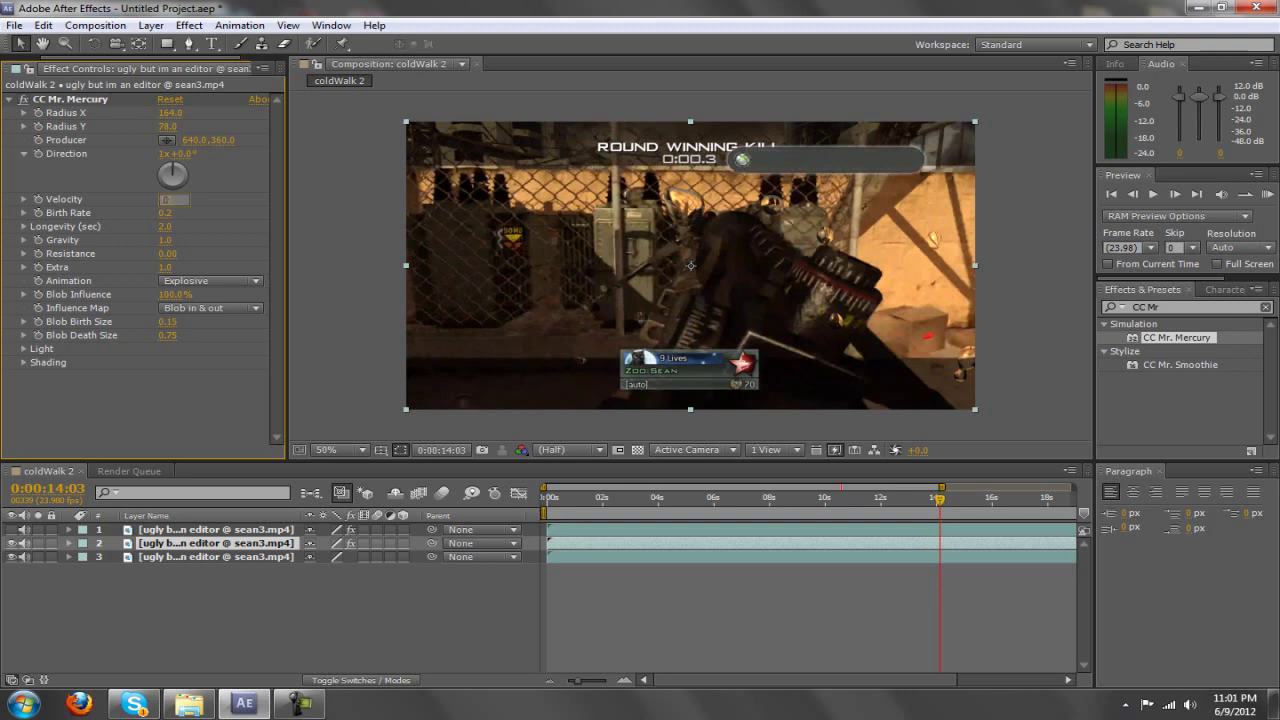
click(215, 529)
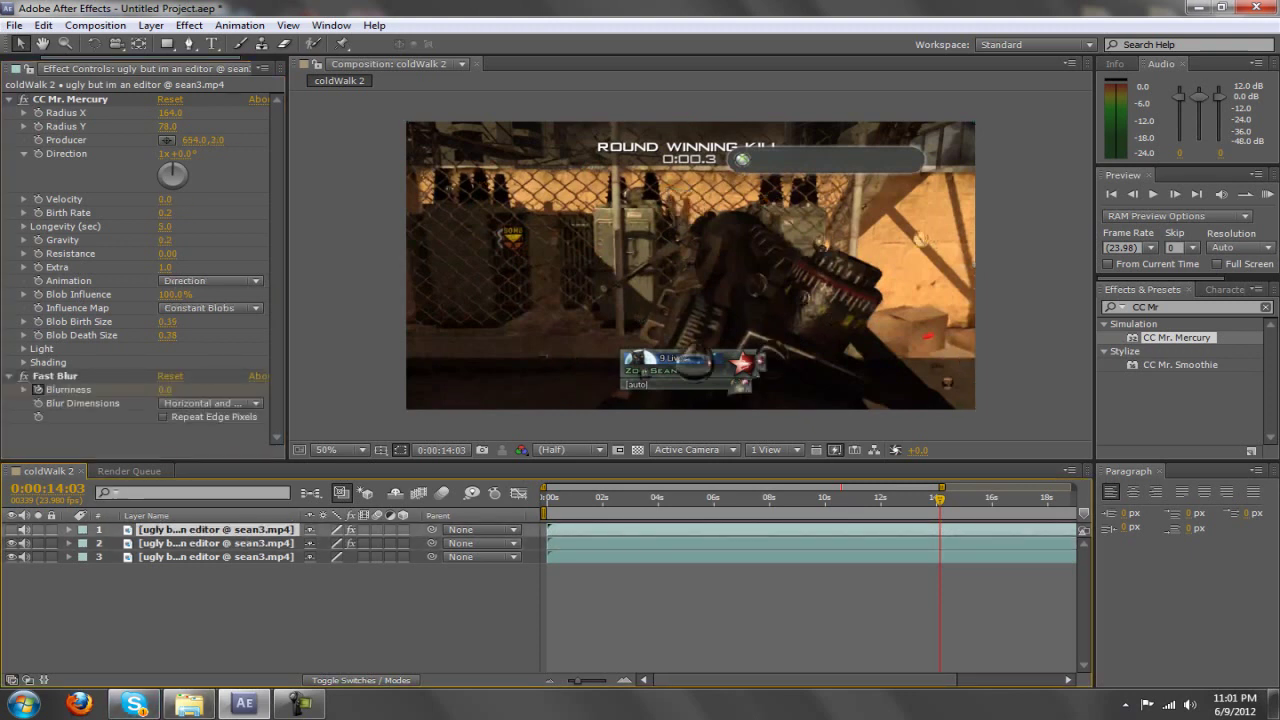
- Set layer 2's Longevity to 5 and Gravity to 0.2
click(215, 543)
click(165, 226)
text(6)
key(BackSpace)
text(5)
key(Return)
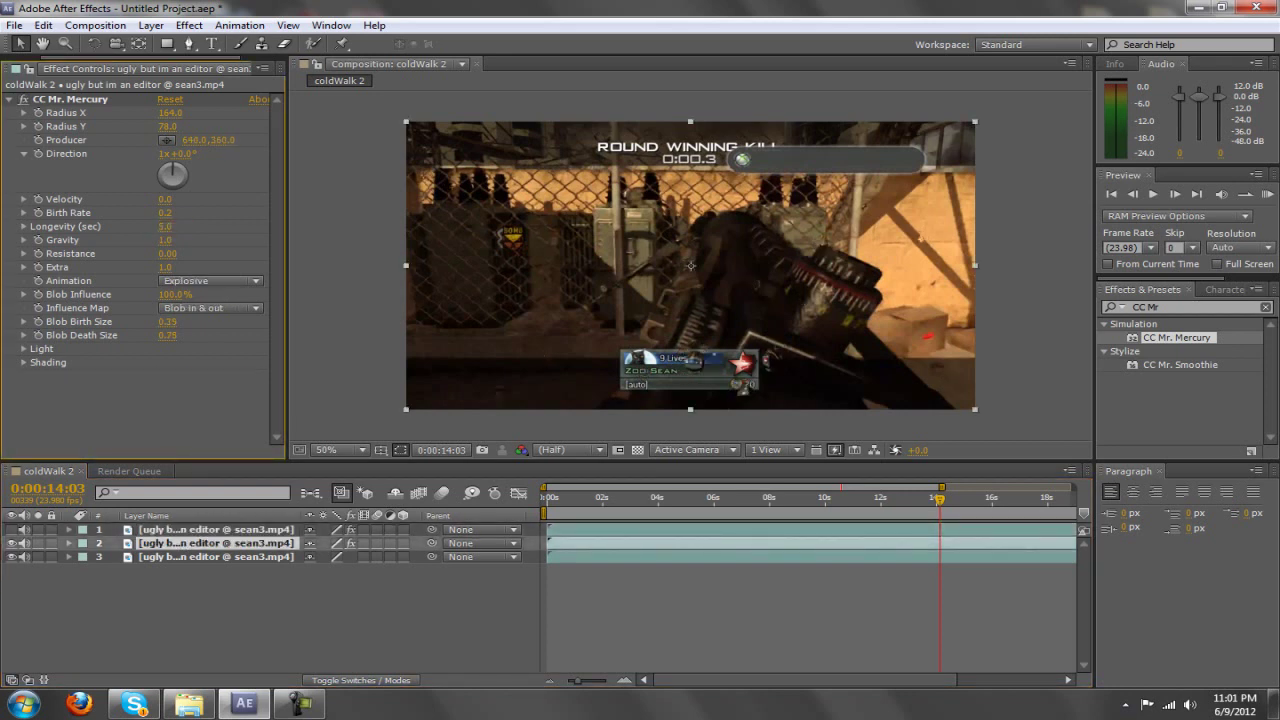
click(215, 529)
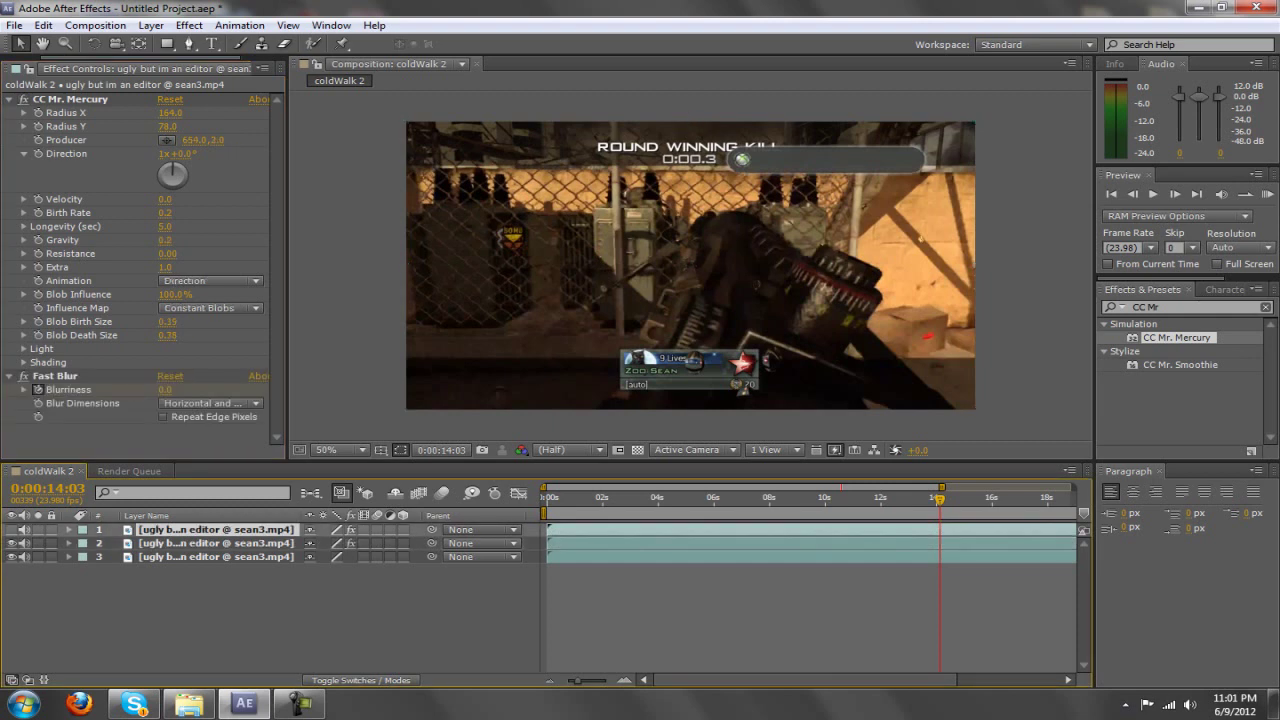
click(215, 543)
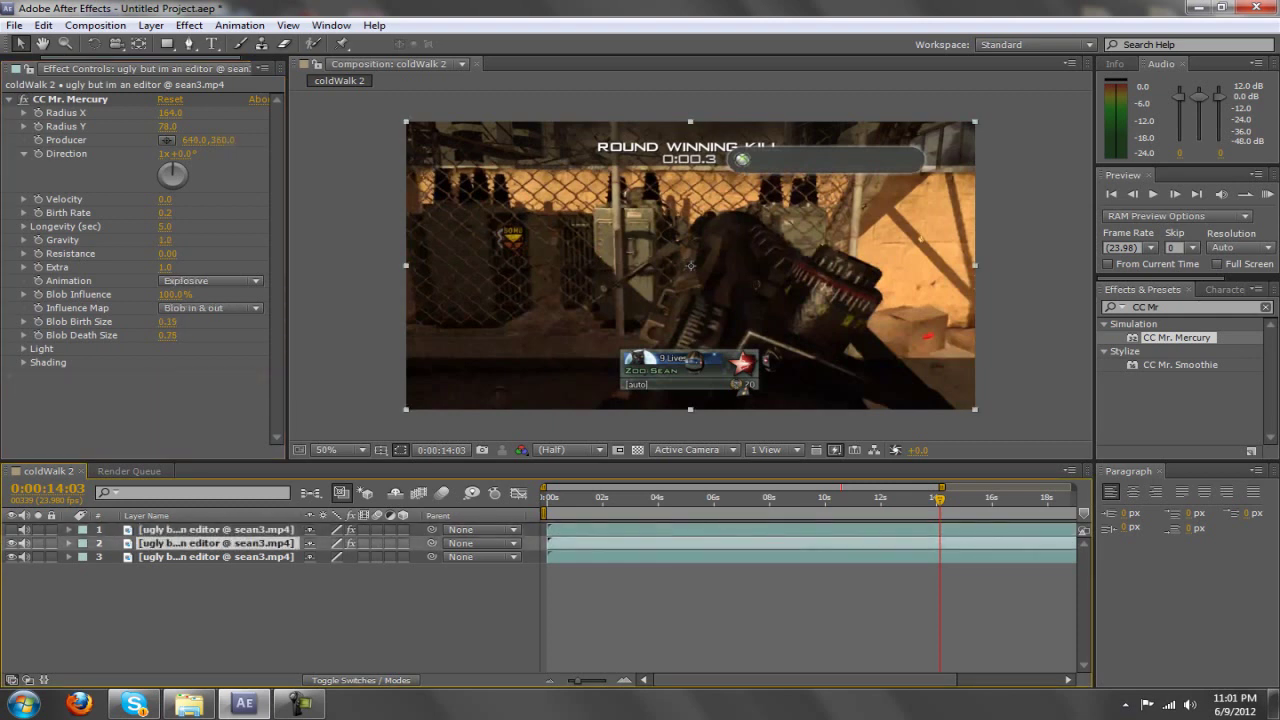
click(165, 240)
text(.2)
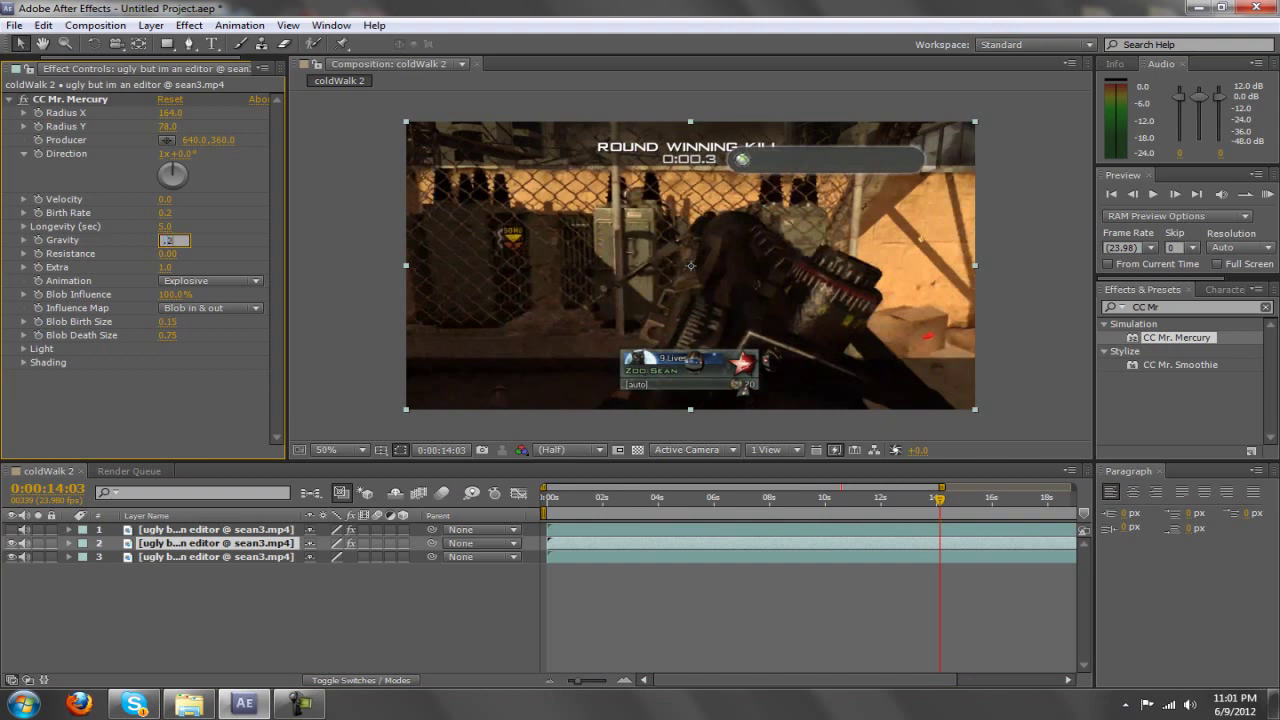
key(Return)
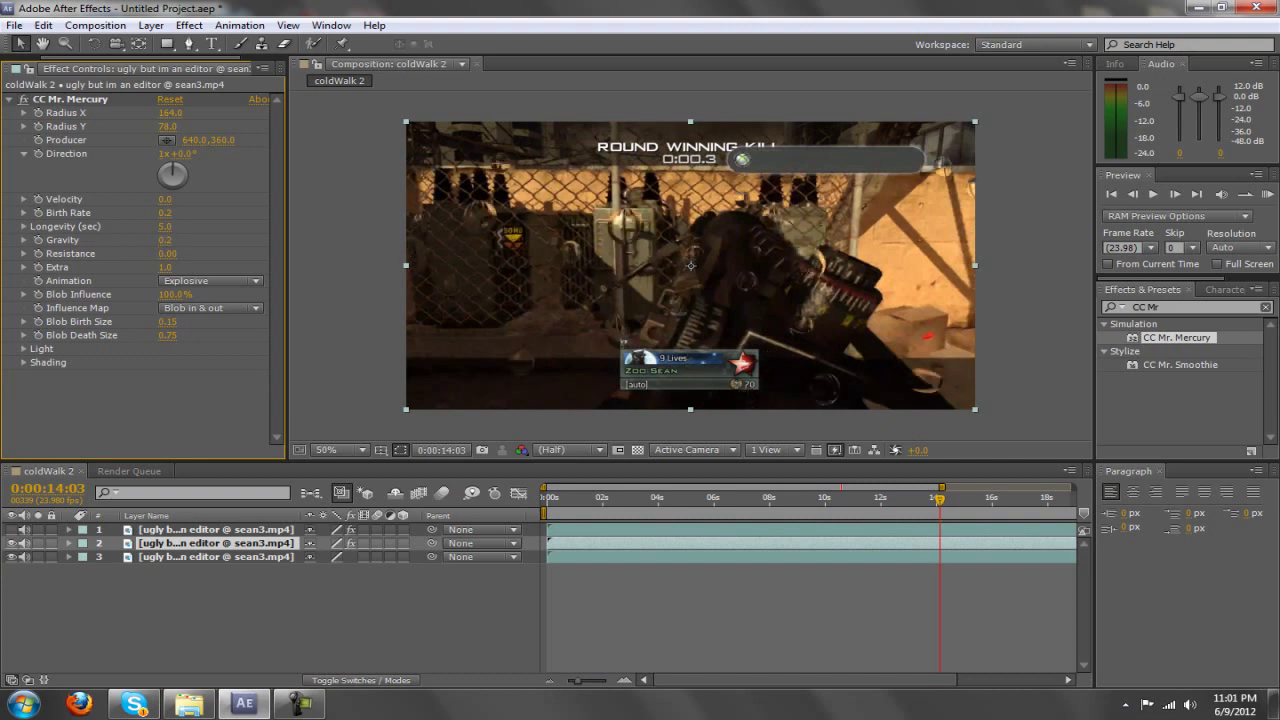
click(215, 529)
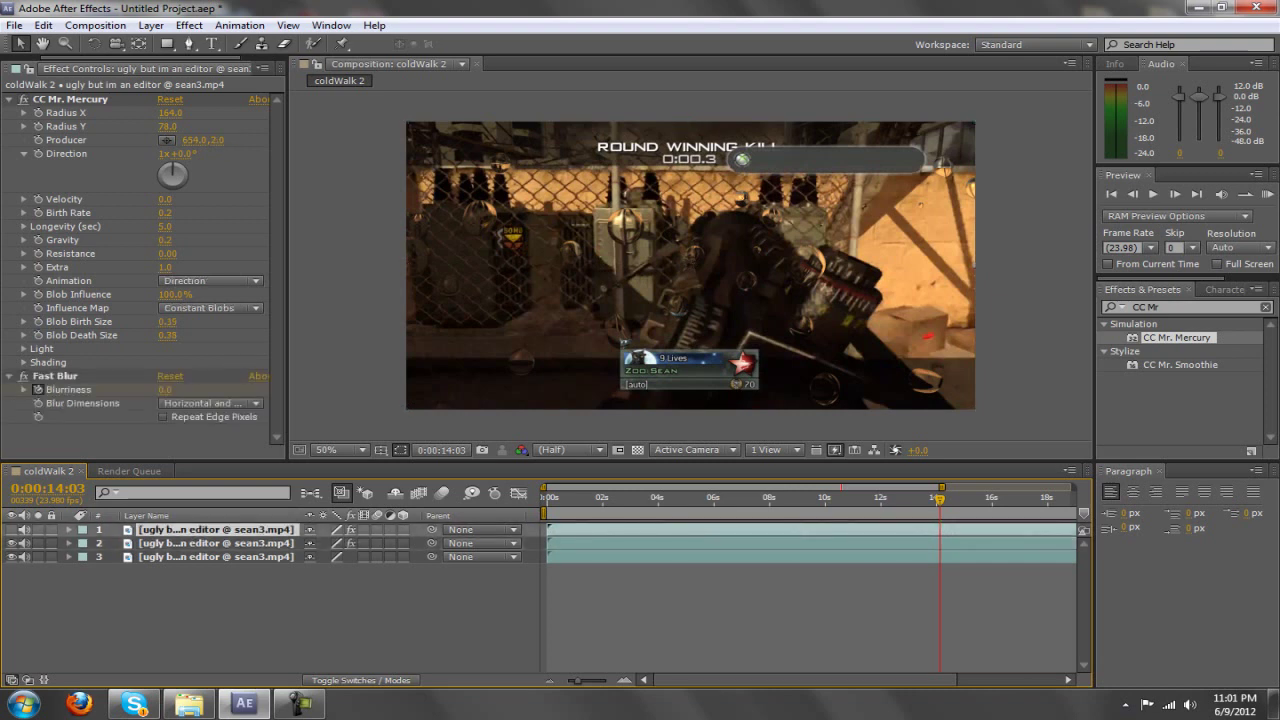
- Set layer 2's Influence Map to Constant Blobs and Animation to Direction
click(215, 543)
click(210, 308)
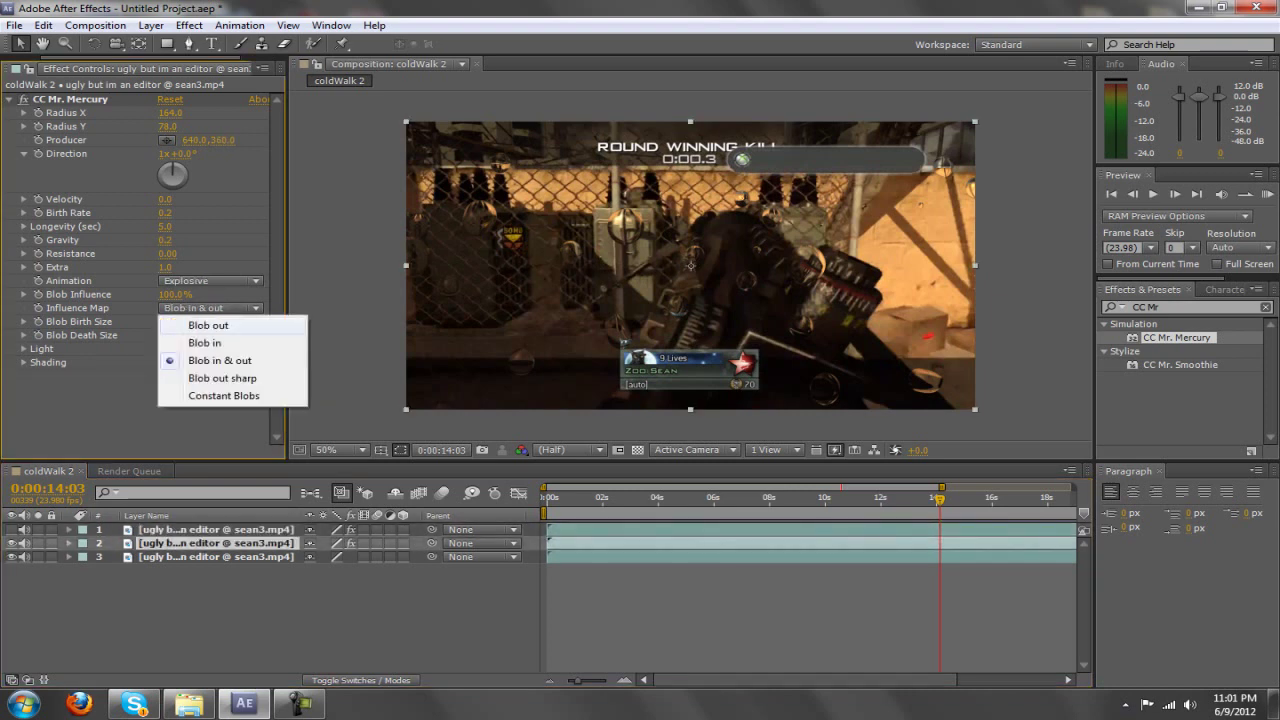
click(195, 389)
click(210, 281)
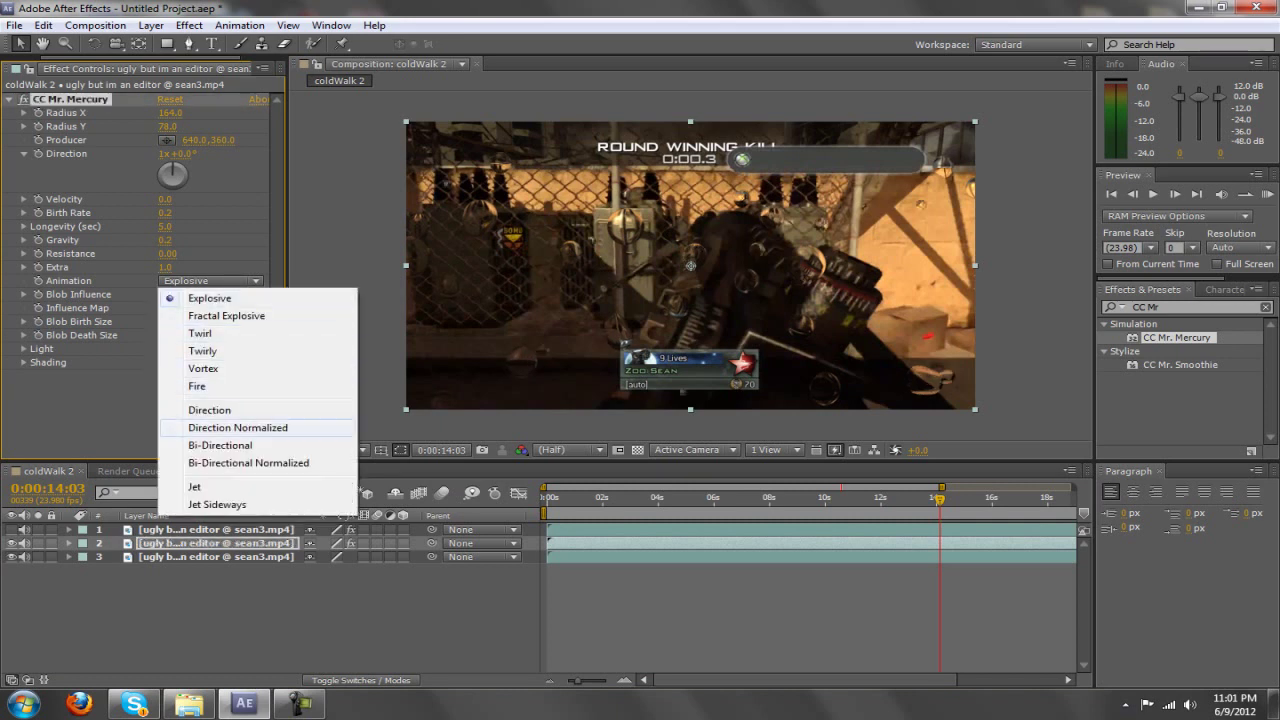
click(209, 410)
click(215, 529)
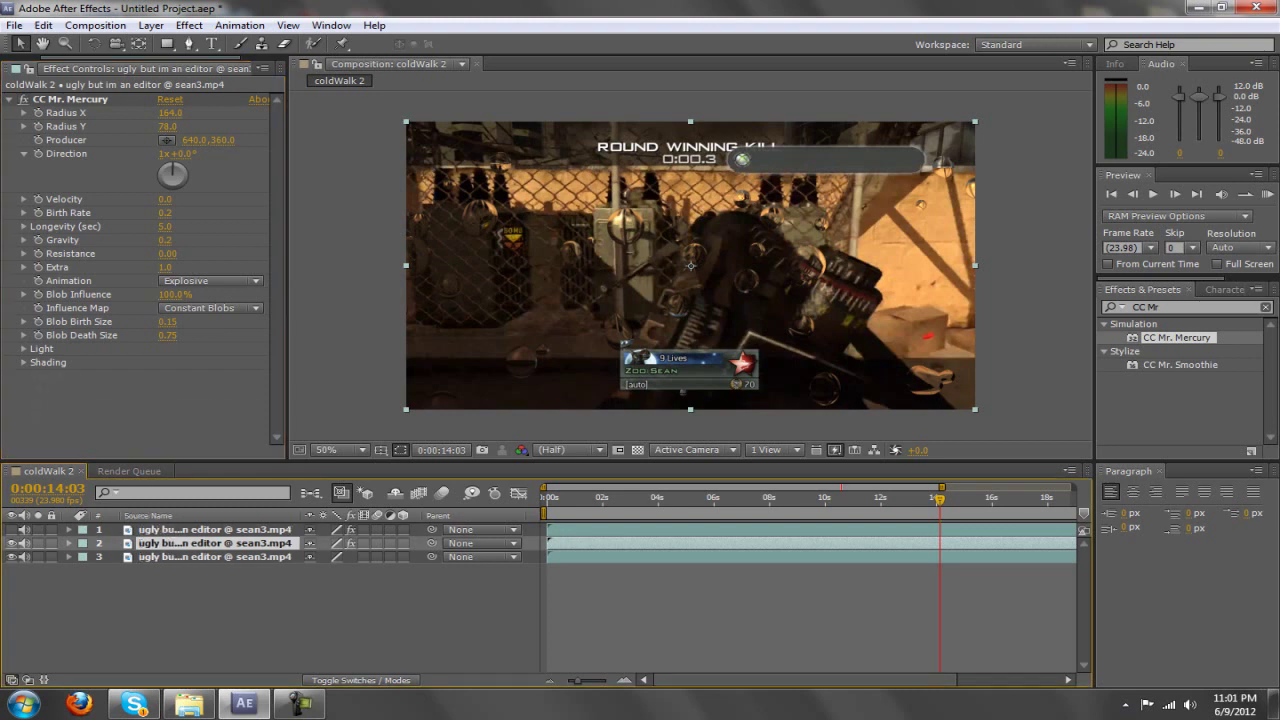
click(215, 543)
click(210, 281)
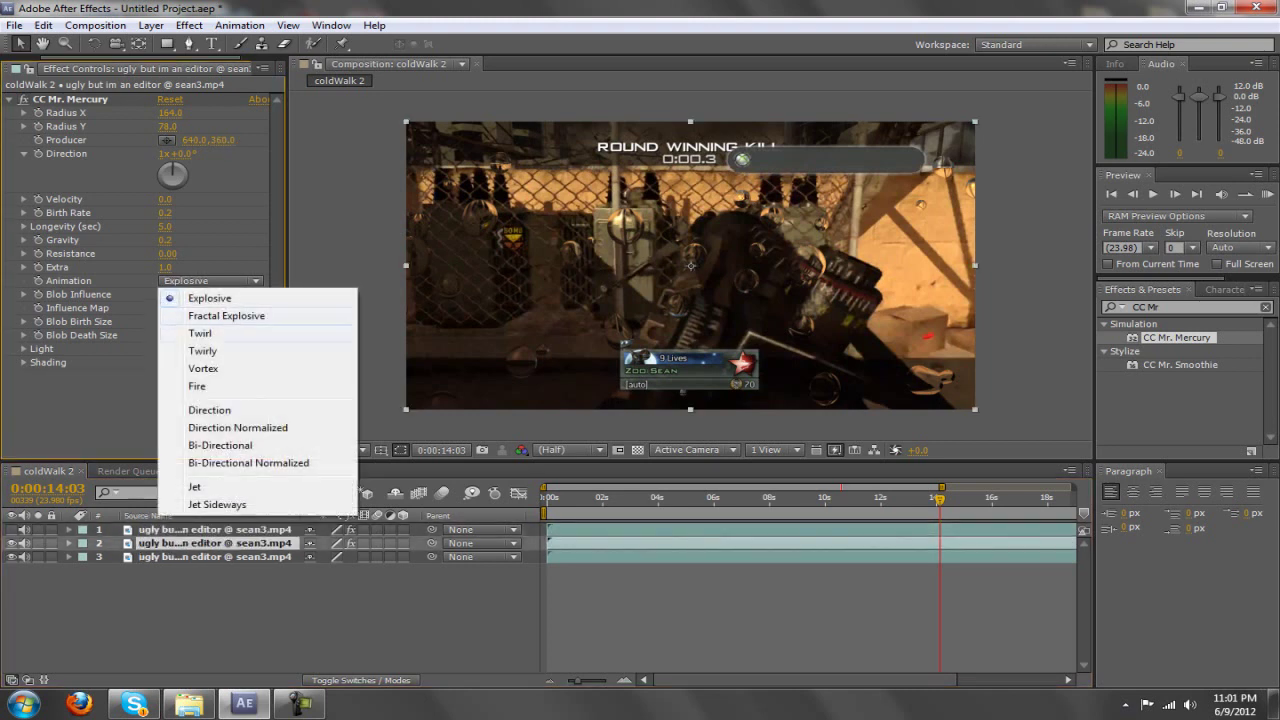
click(200, 409)
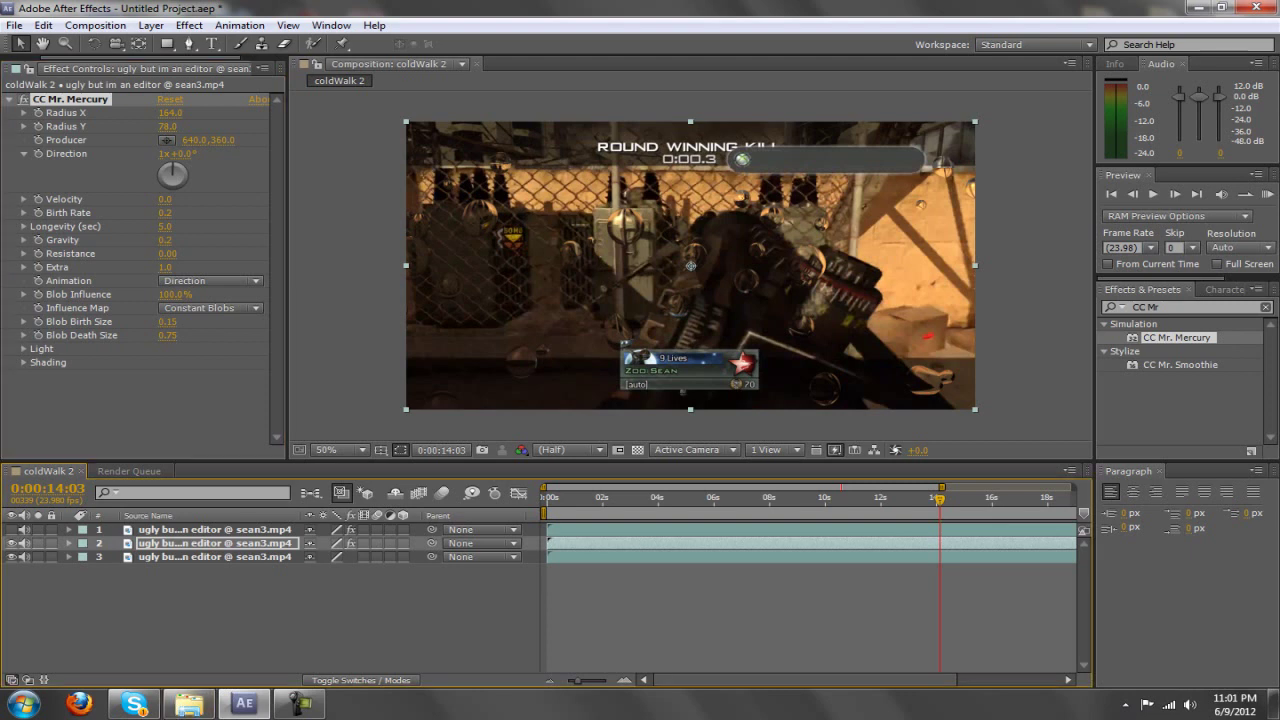
- Set layer 2's Blob Death Size to 0.38, comparing with the top layer
click(215, 529)
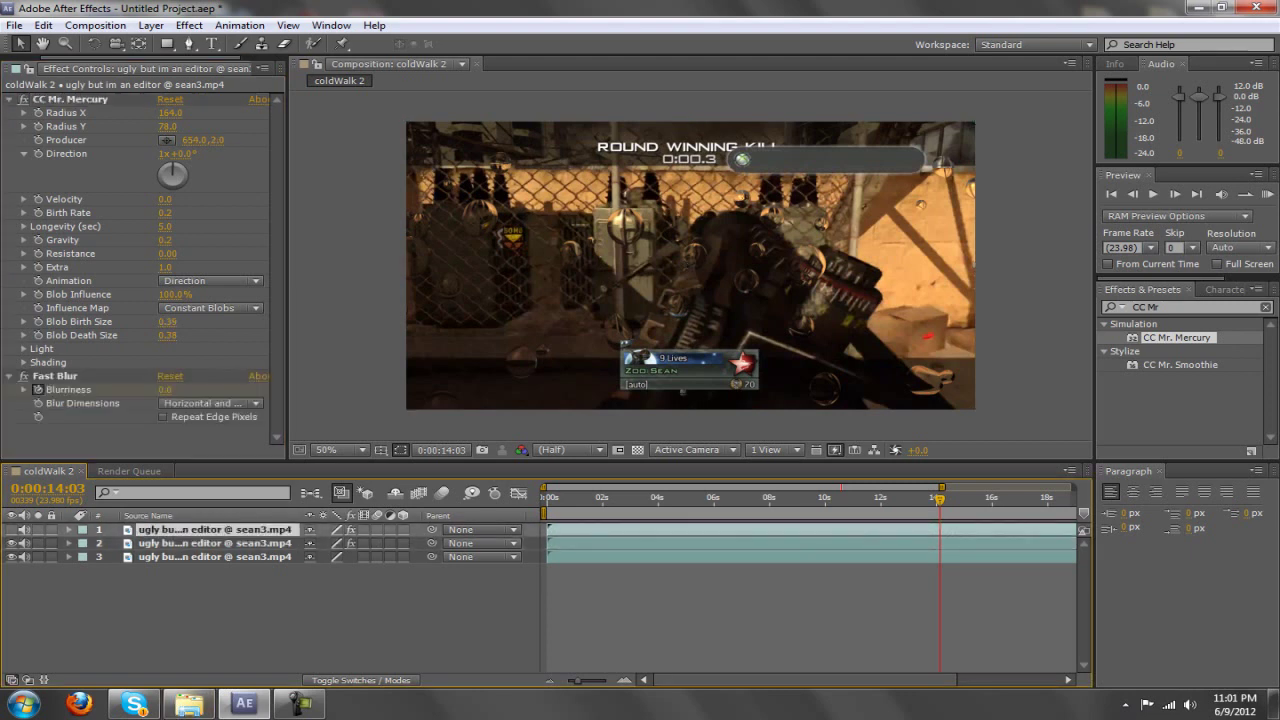
drag(167, 321, 160, 321)
key(ctrl+z)
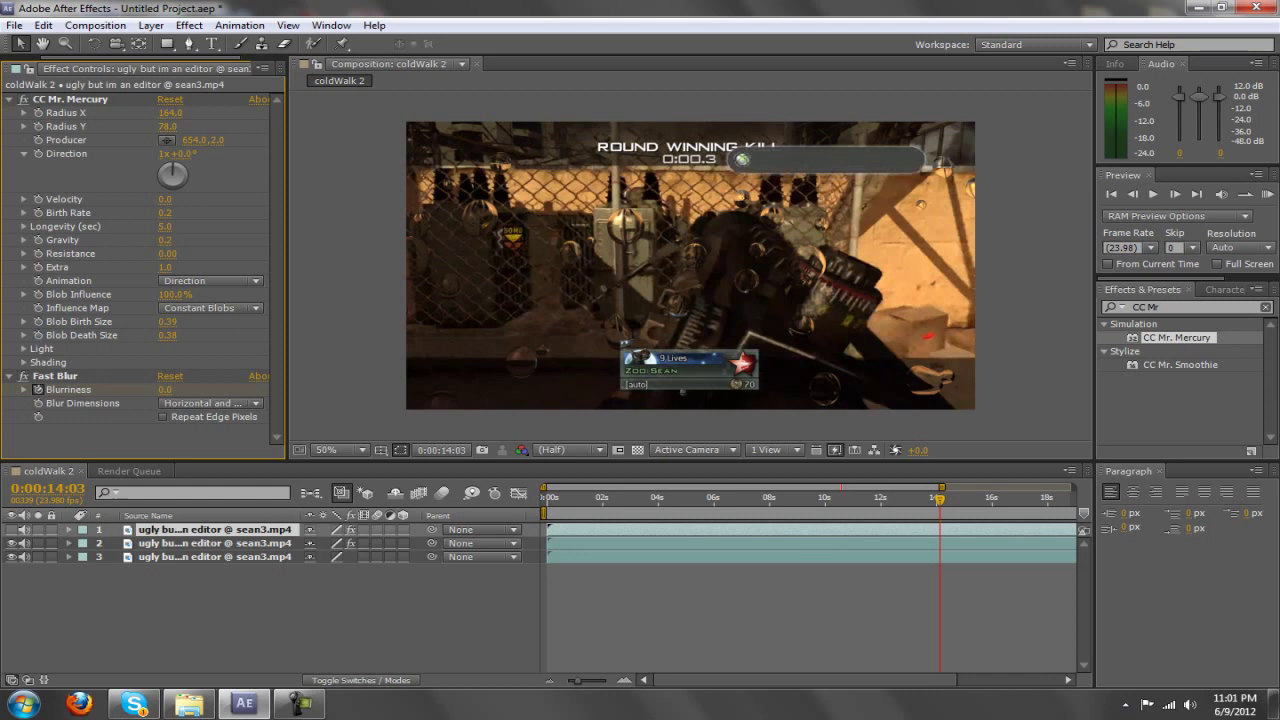
click(215, 543)
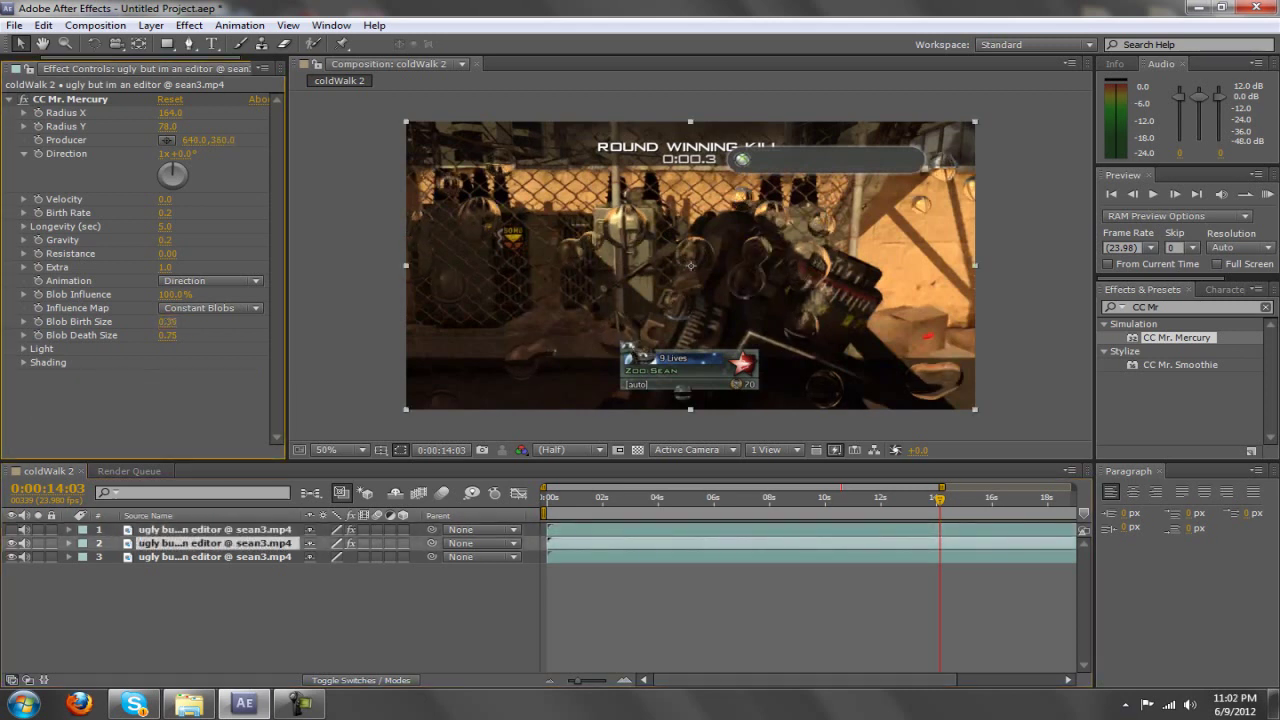
click(170, 335)
text(38)
key(Return)
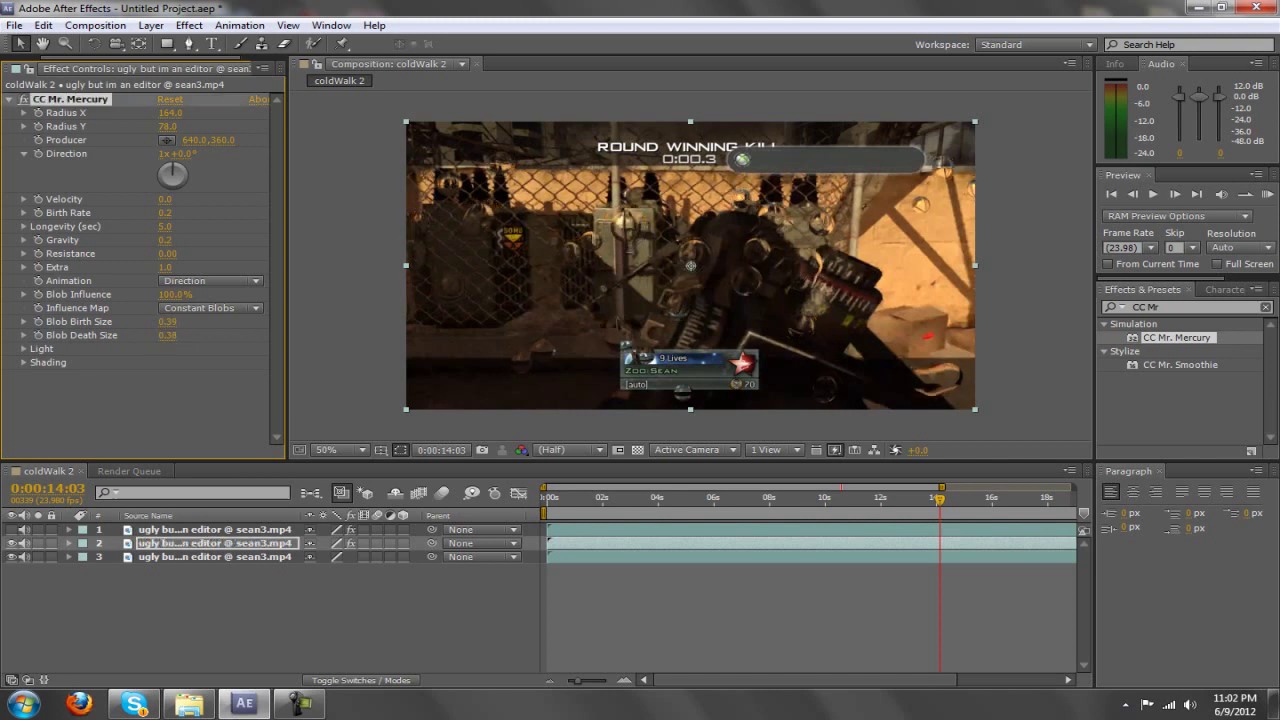
click(214, 529)
click(24, 348)
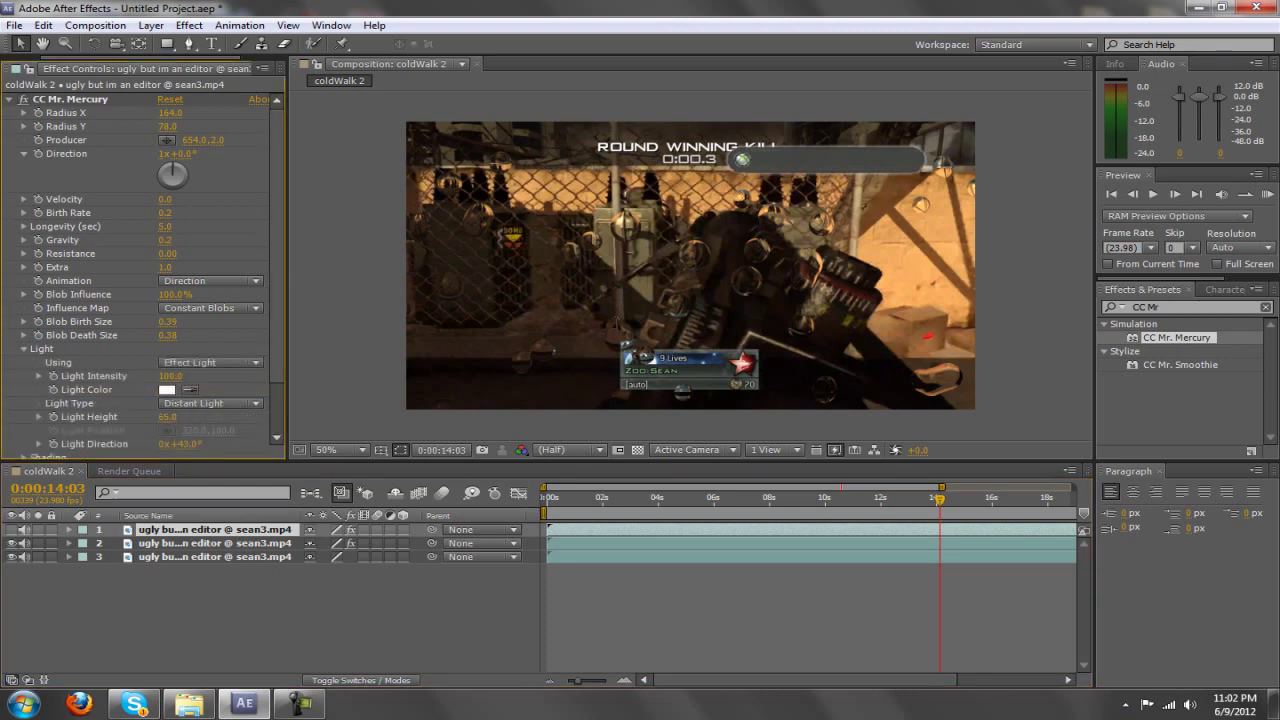
click(24, 348)
- Paste Fast Blur onto layer 2, scrub its blurriness, then set it back to 0
click(24, 362)
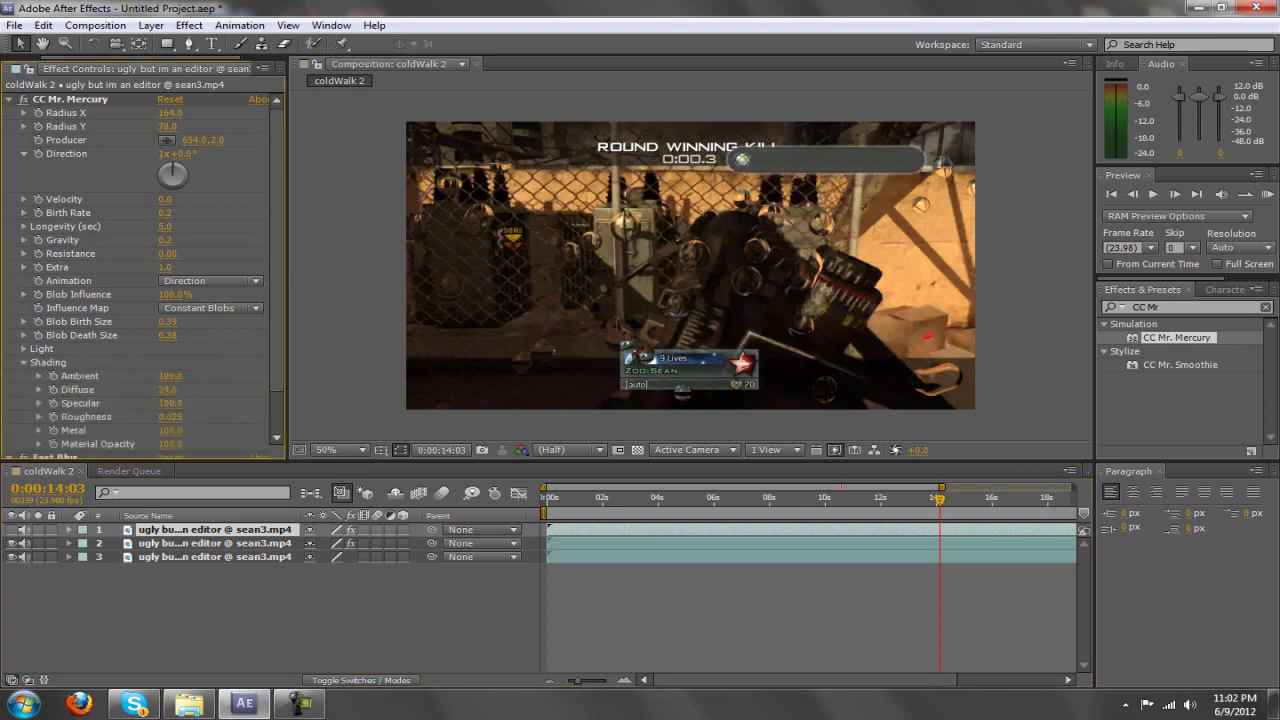
click(24, 362)
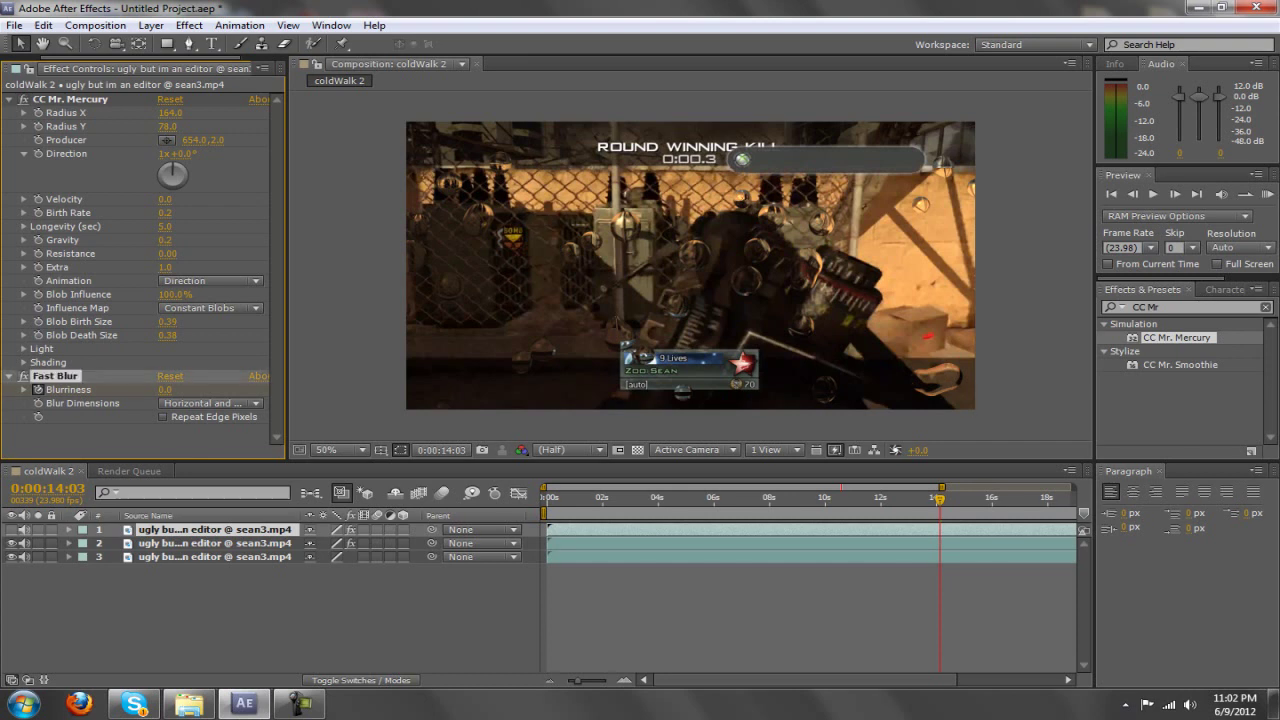
click(214, 543)
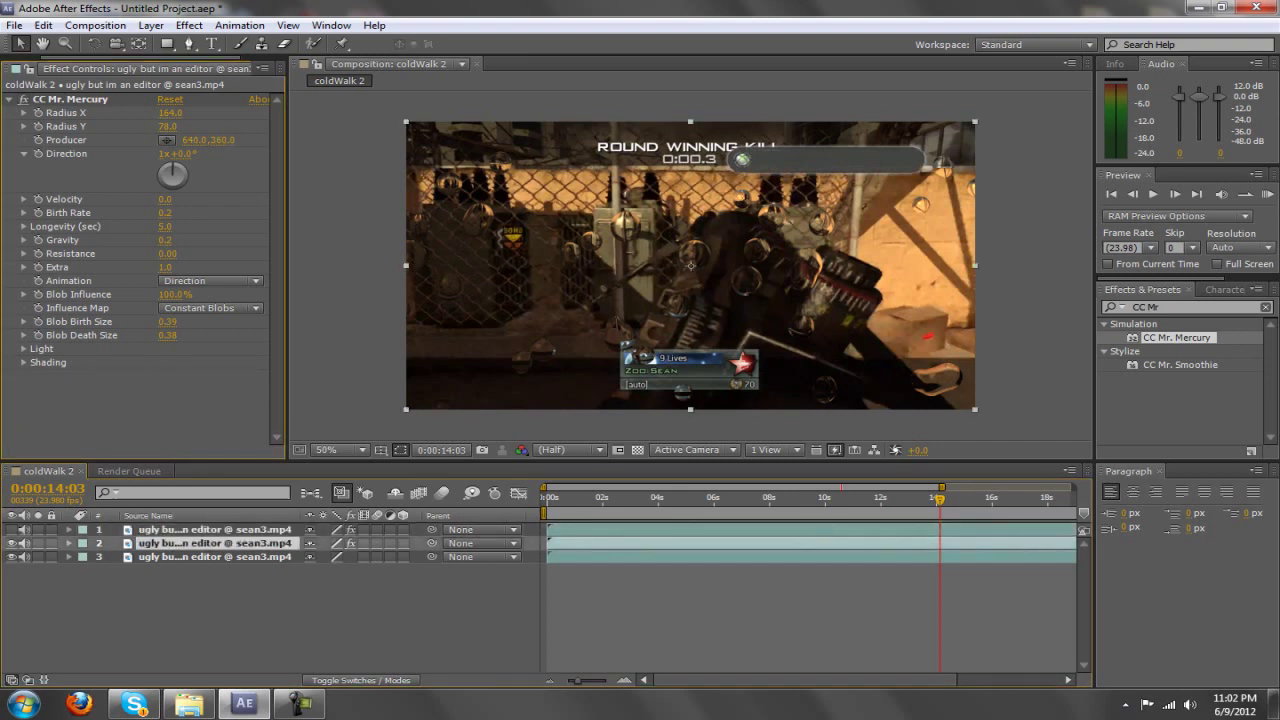
key(ctrl+v)
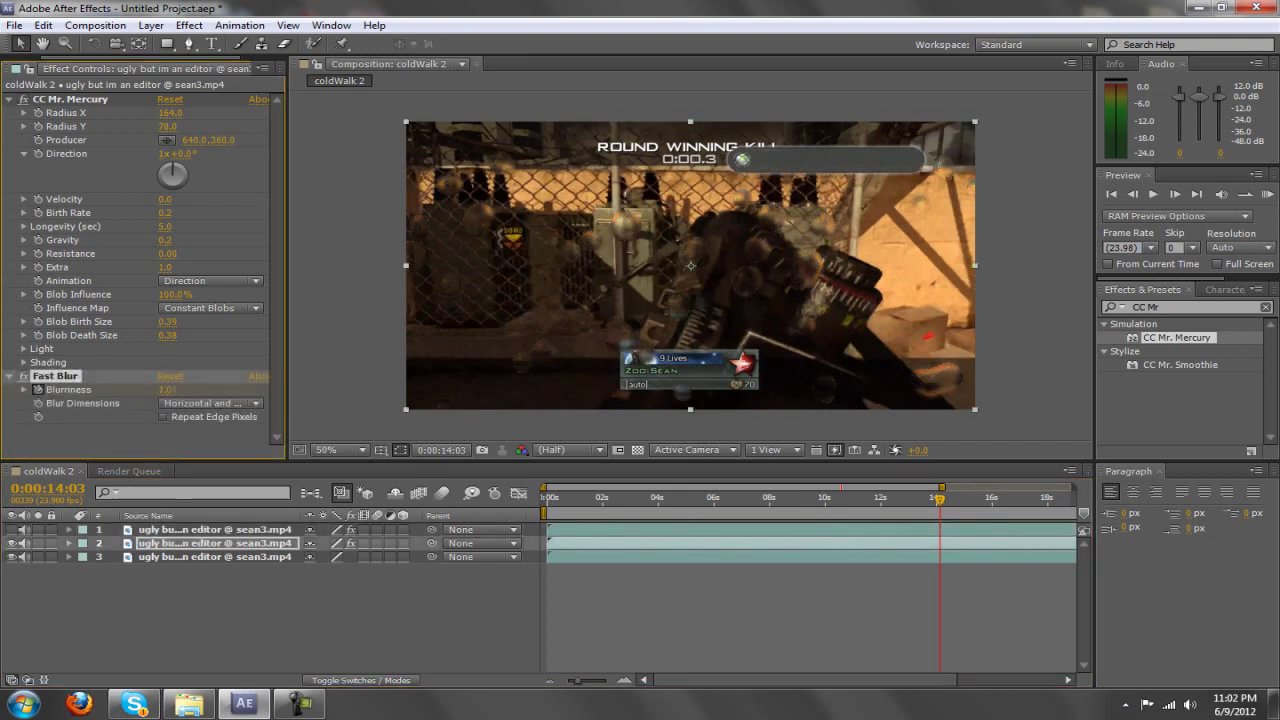
mouse_move(164, 389)
mouse_down()
mouse_move(230, 389)
mouse_move(155, 389)
mouse_up()
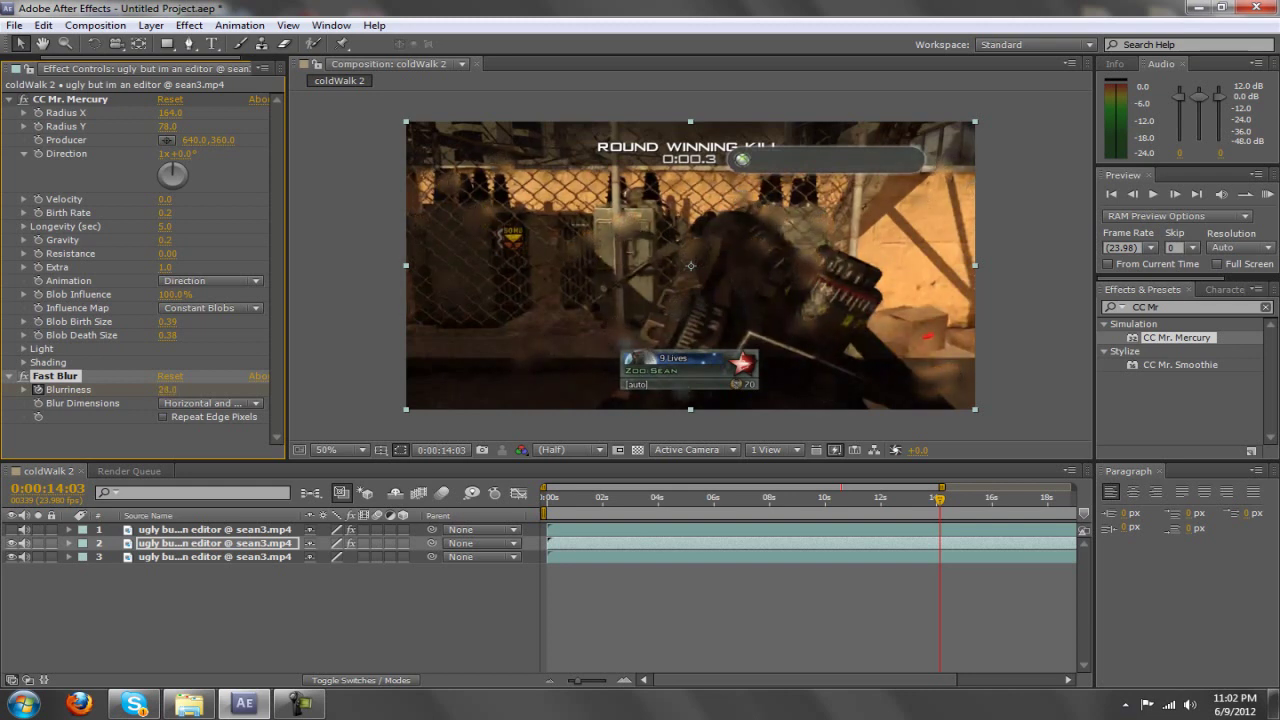
click(167, 389)
text(0)
key(Return)
- Delete layer 2's Fast Blur and select the third footage layer
click(55, 375)
key(Delete)
click(214, 556)
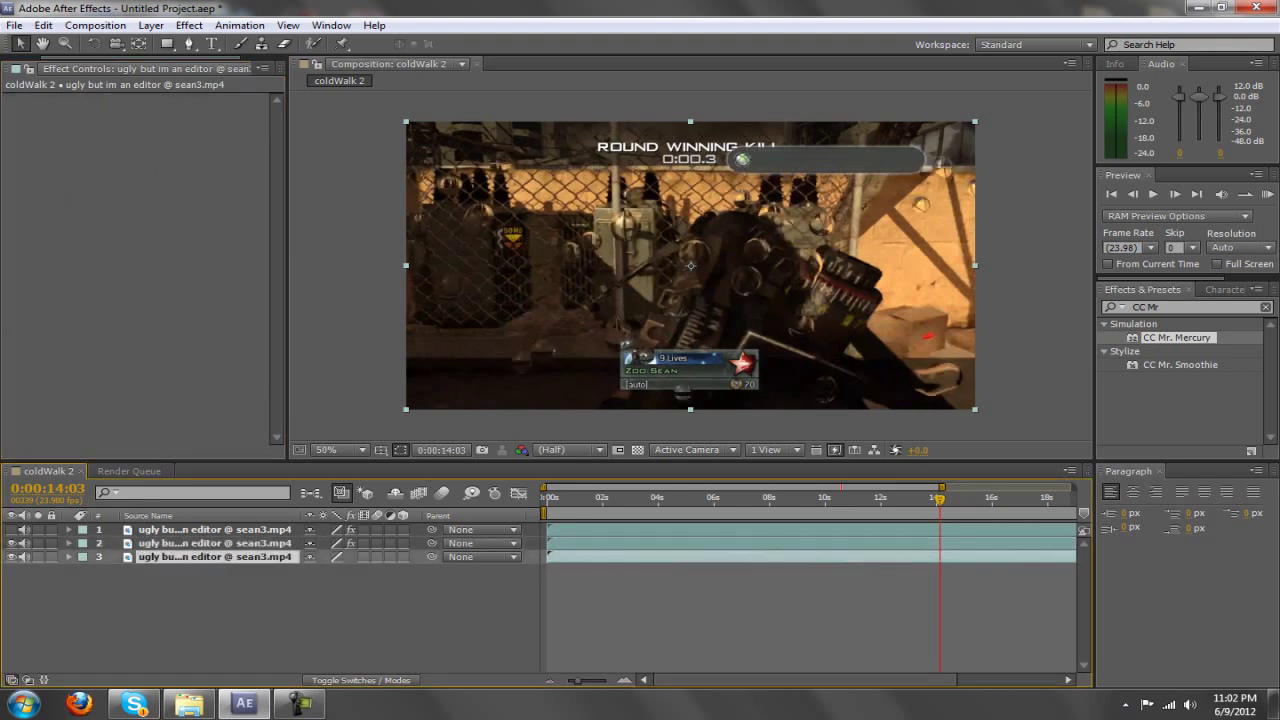
- Paste Fast Blur onto layer 3 and step frame by frame to 0:00:13:16
key(ctrl+v)
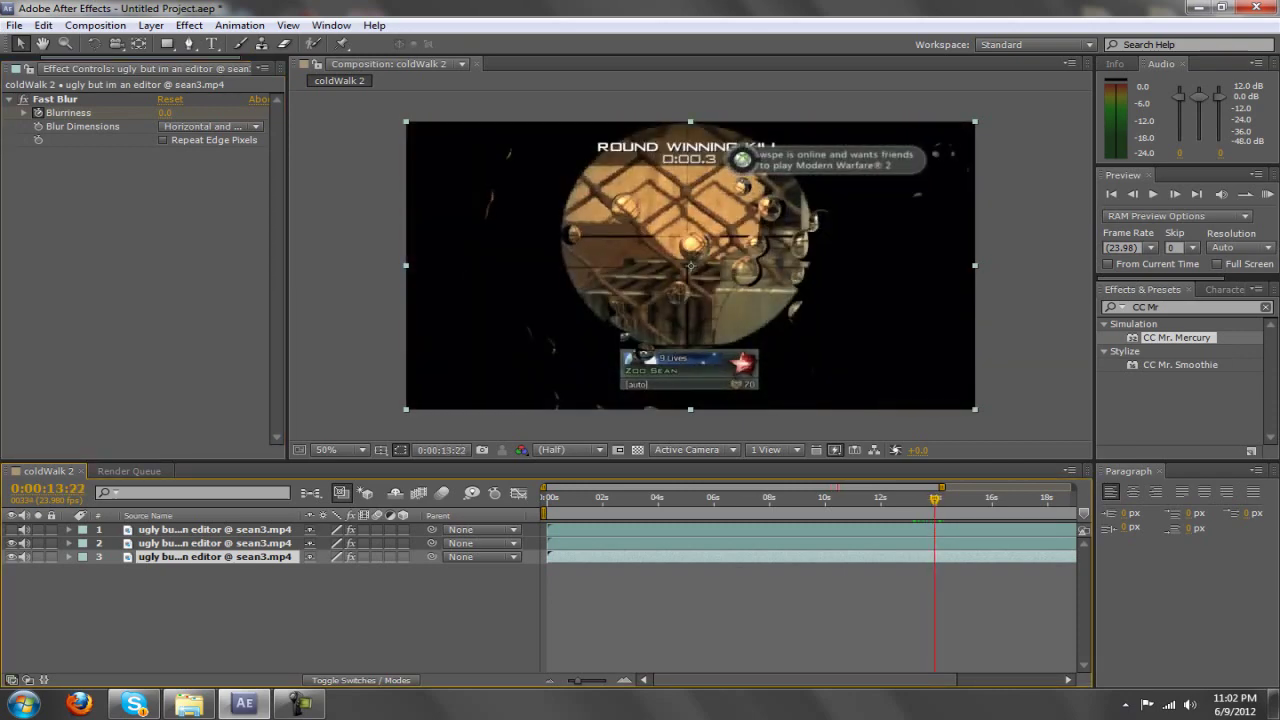
click(1133, 194)
click(1133, 194)
click(1133, 194)
click(1133, 194)
click(1175, 194)
click(1175, 194)
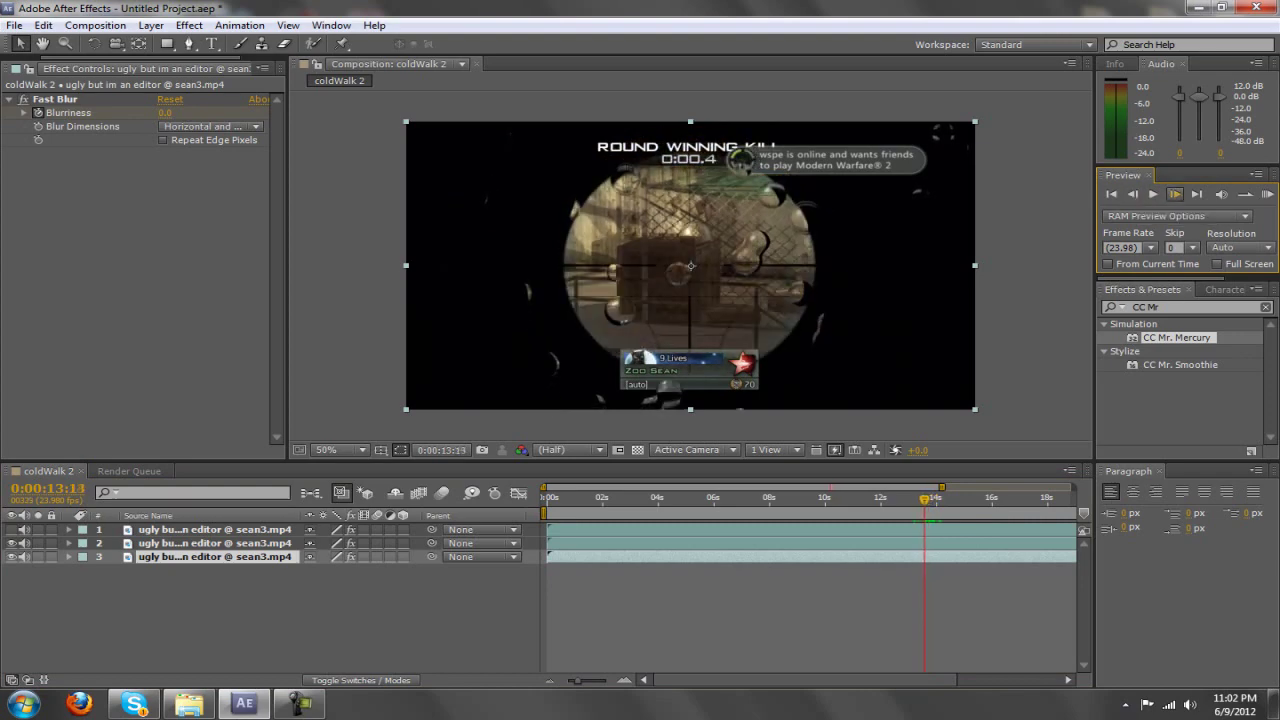
click(1175, 194)
click(1175, 194)
click(1175, 194)
click(1175, 194)
click(1175, 194)
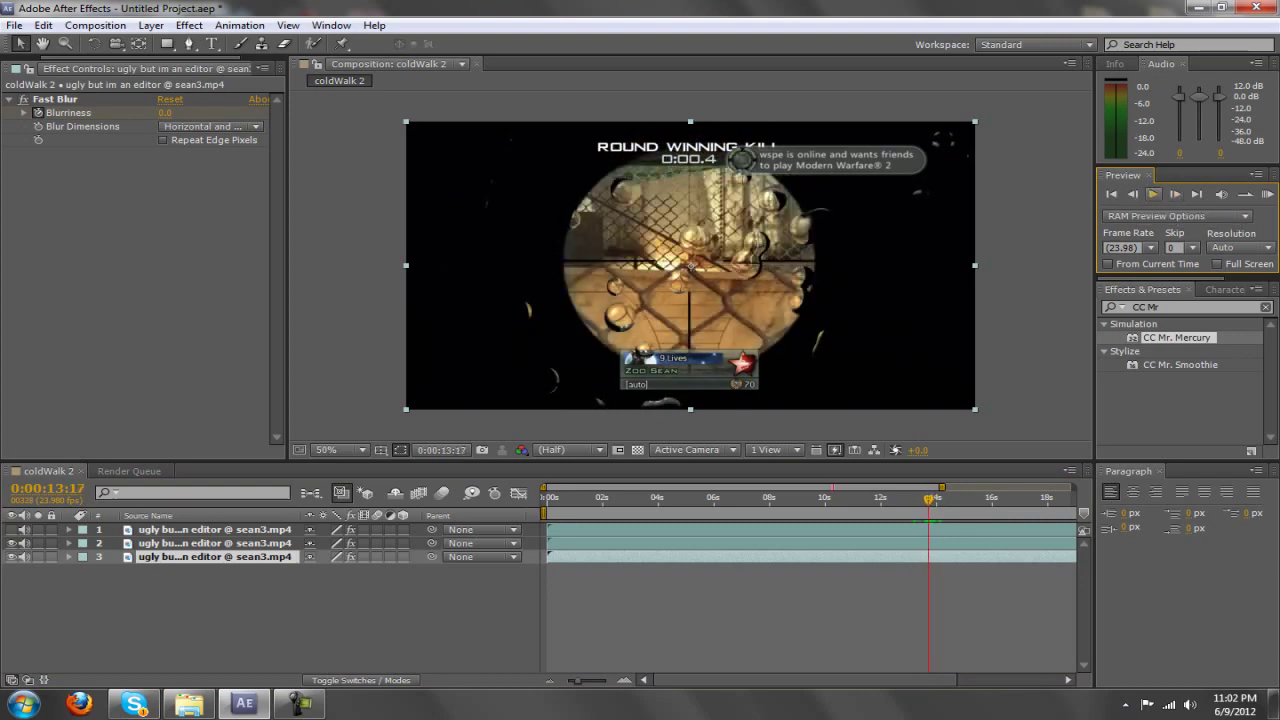
click(1133, 194)
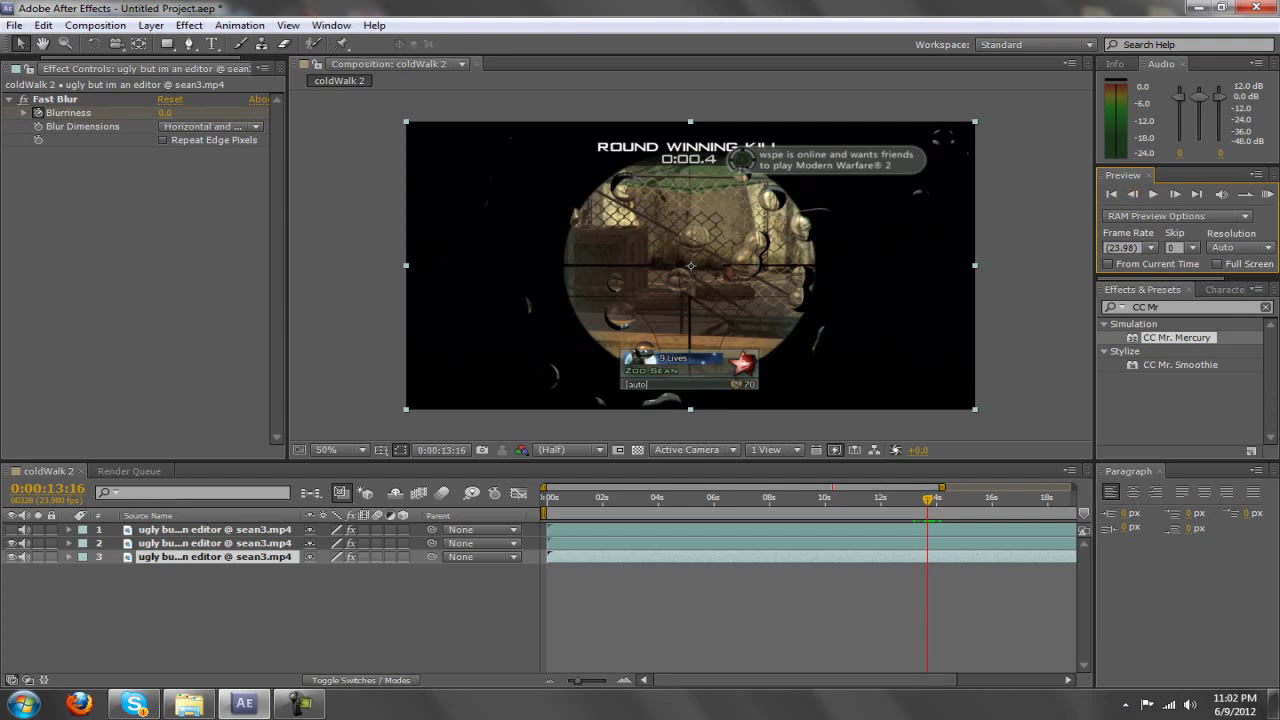
key(ctrl+Up)
key(ctrl+Up)
key(ctrl+Down)
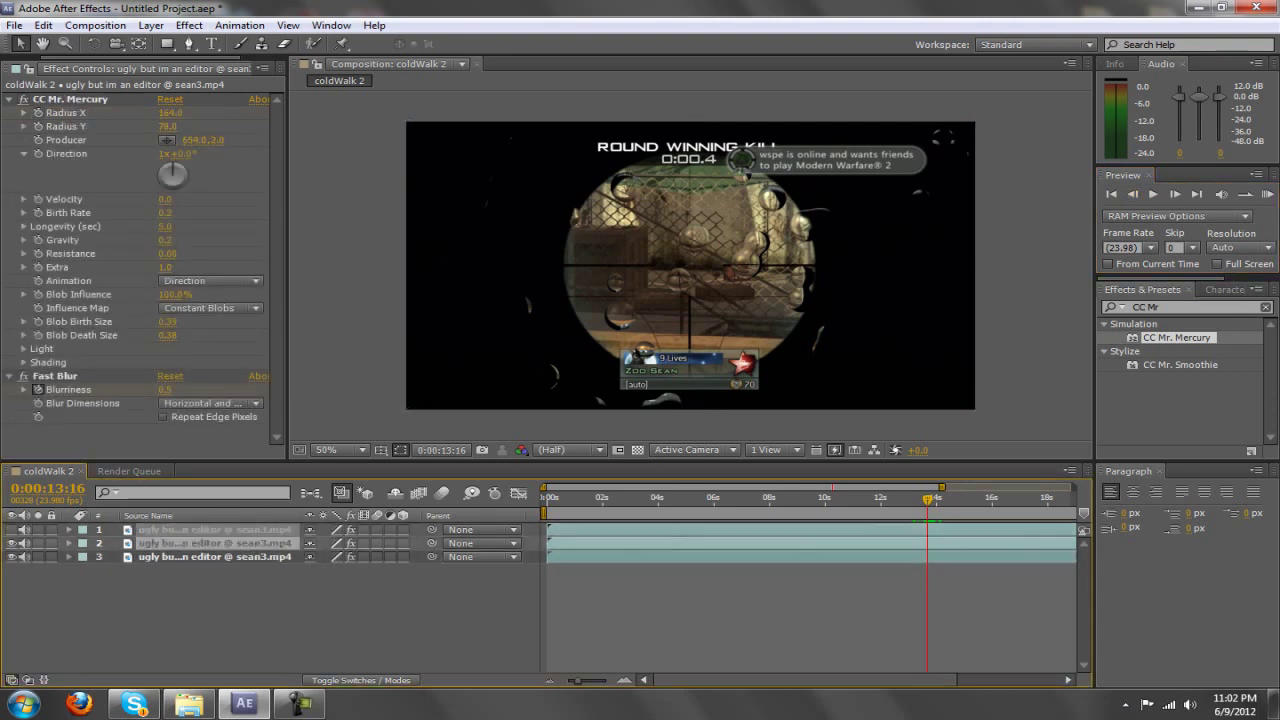
- Trim the top layer's in-point to 0:00:13:16, remove layer 3, and play back
key(alt+bracketleft)
key(ctrl+Up)
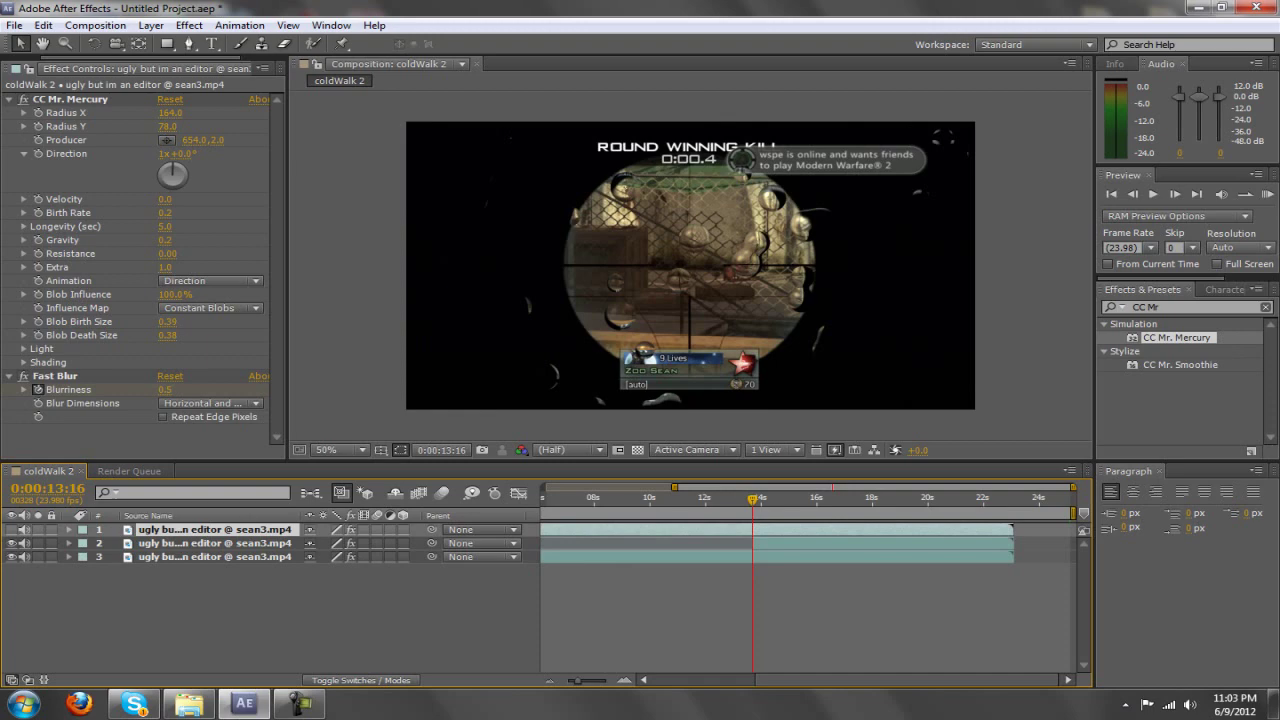
key(ctrl+z)
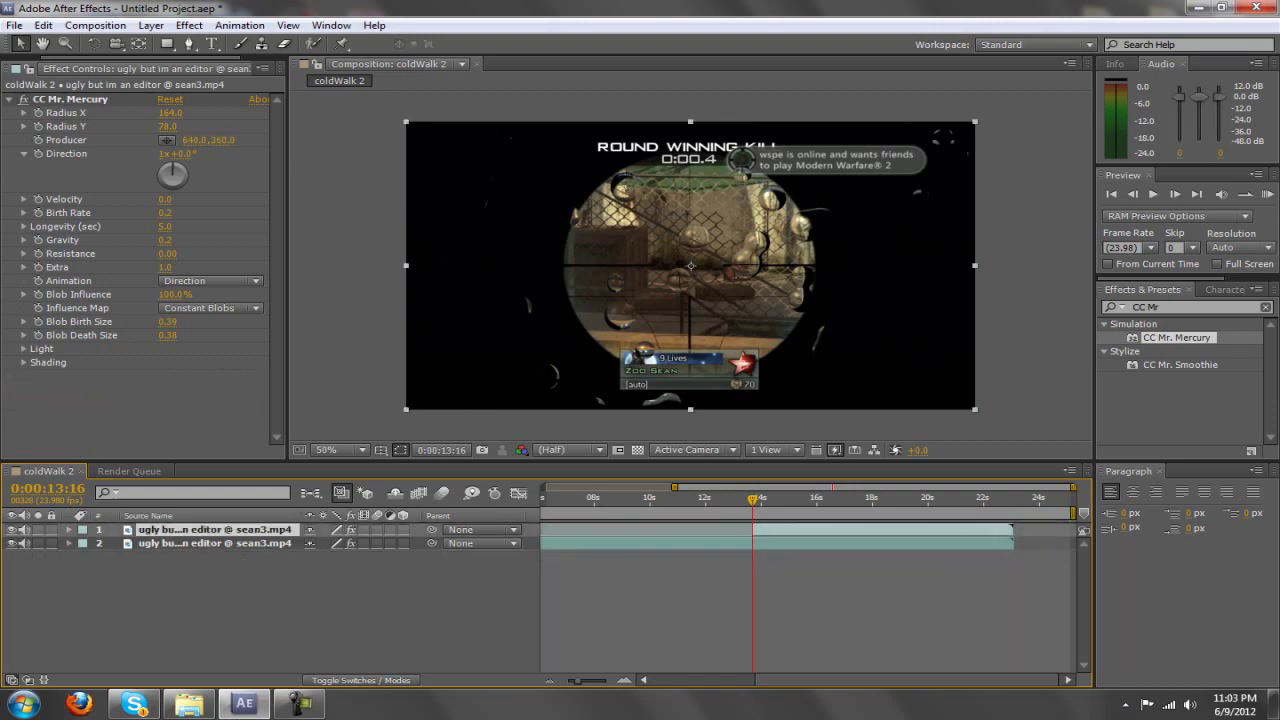
key(space)
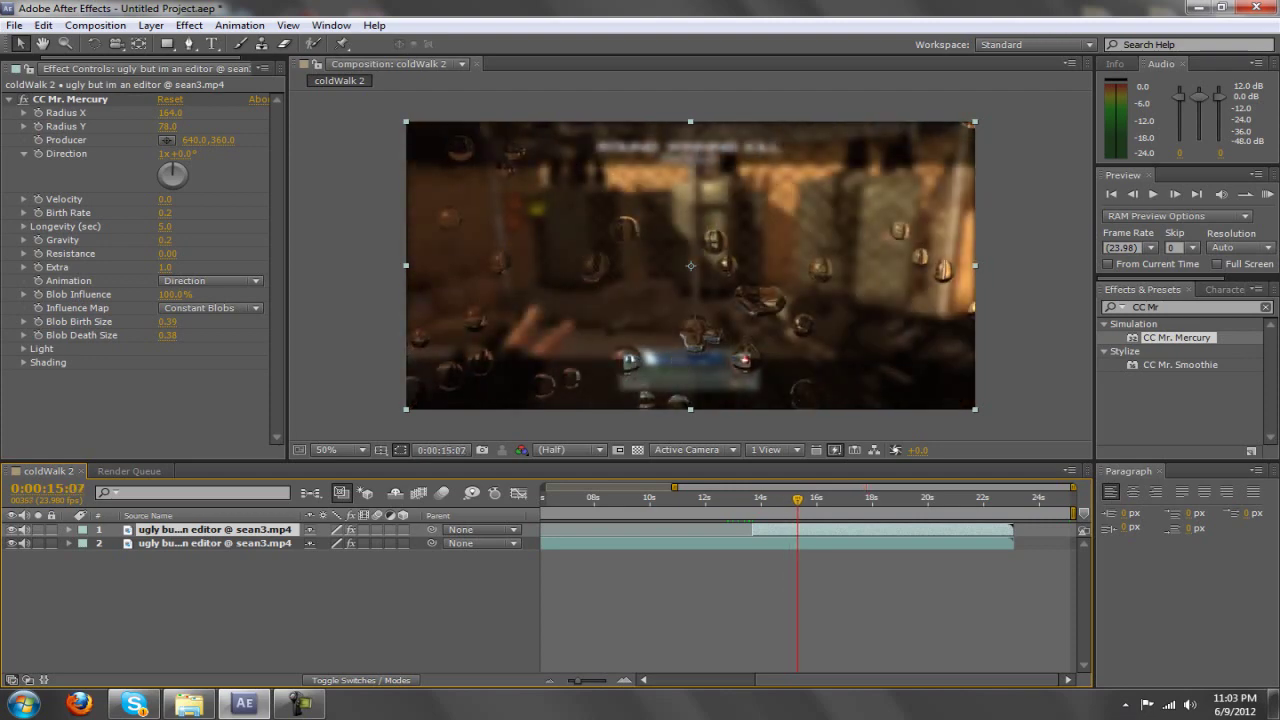
click(70, 99)
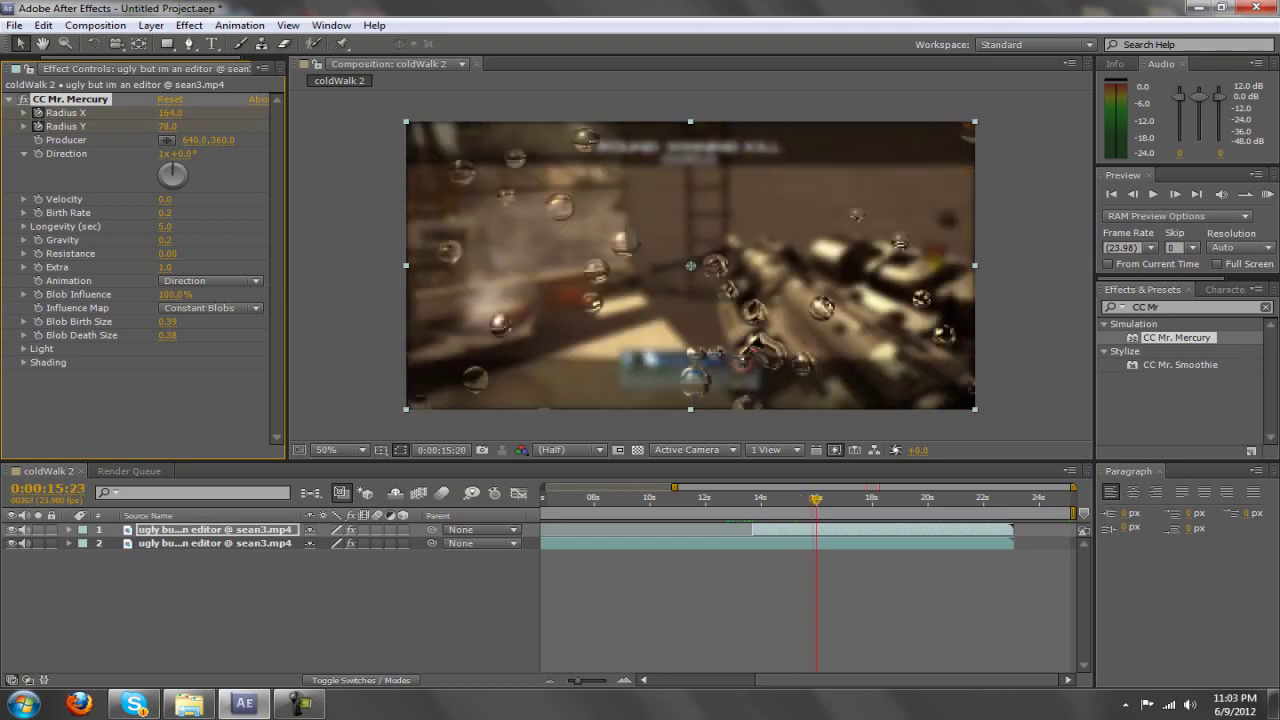
drag(170, 112, 110, 112)
key(ctrl+z)
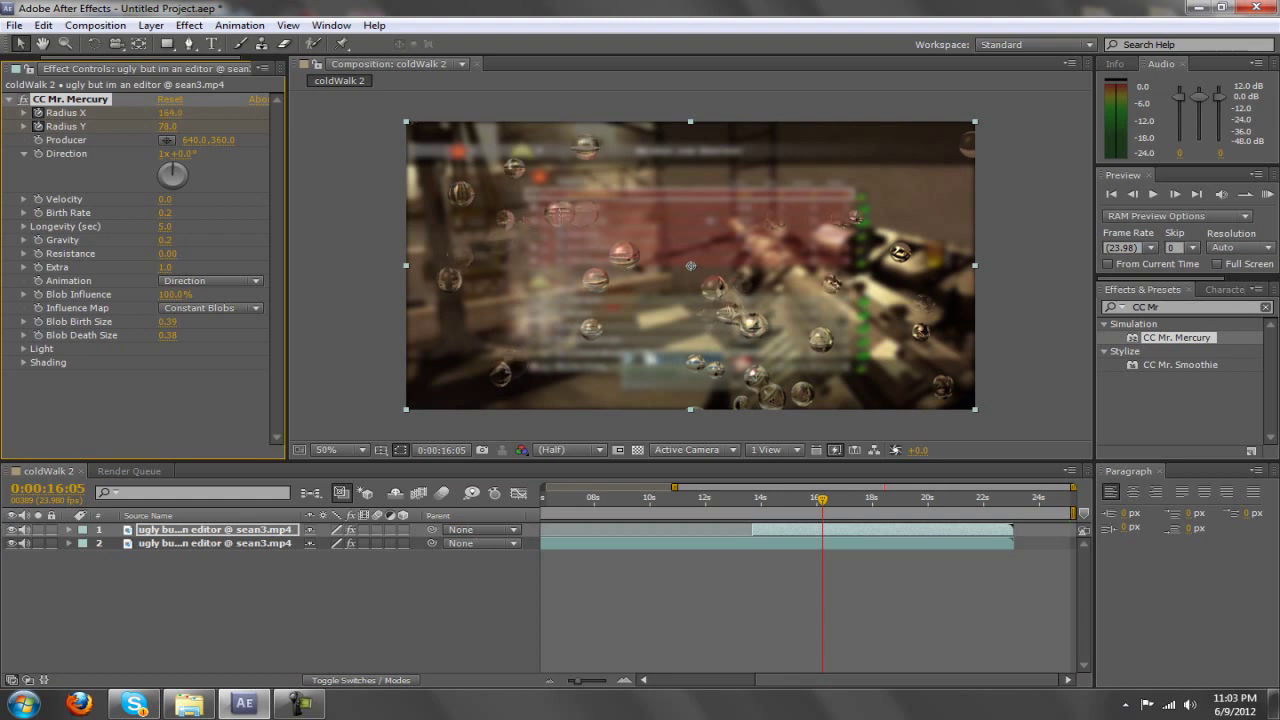
key(space)
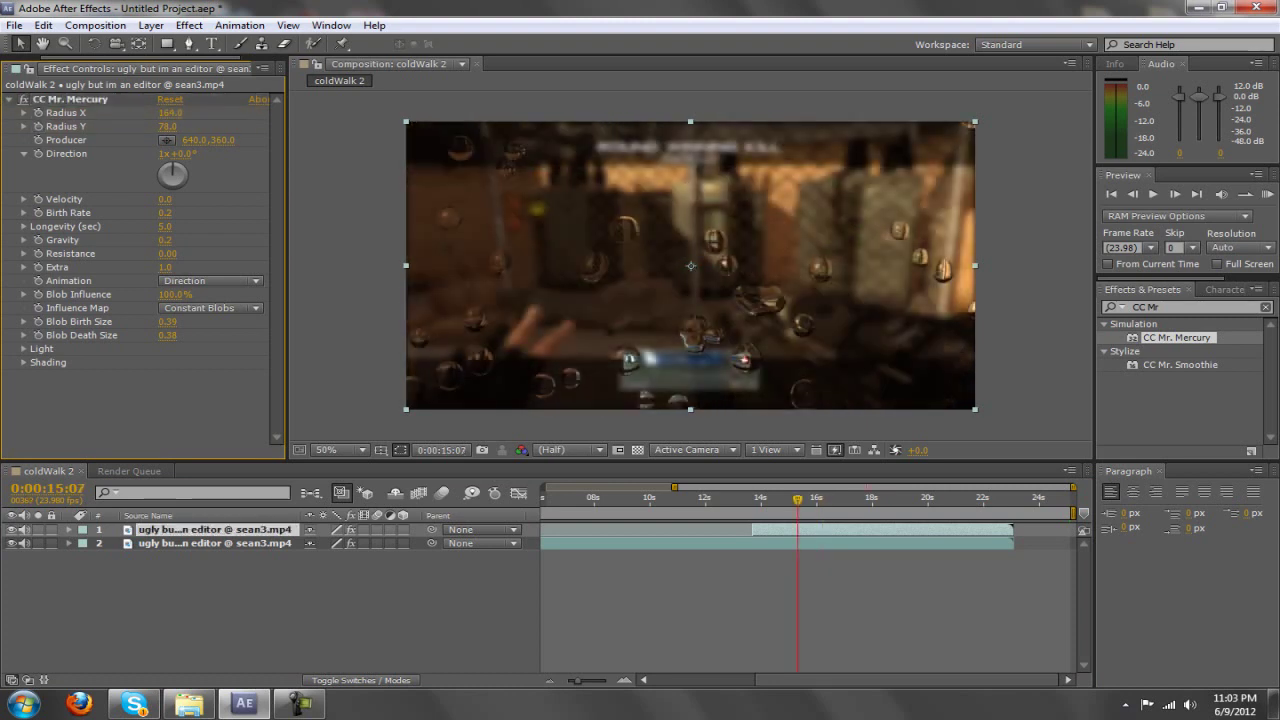
key(space)
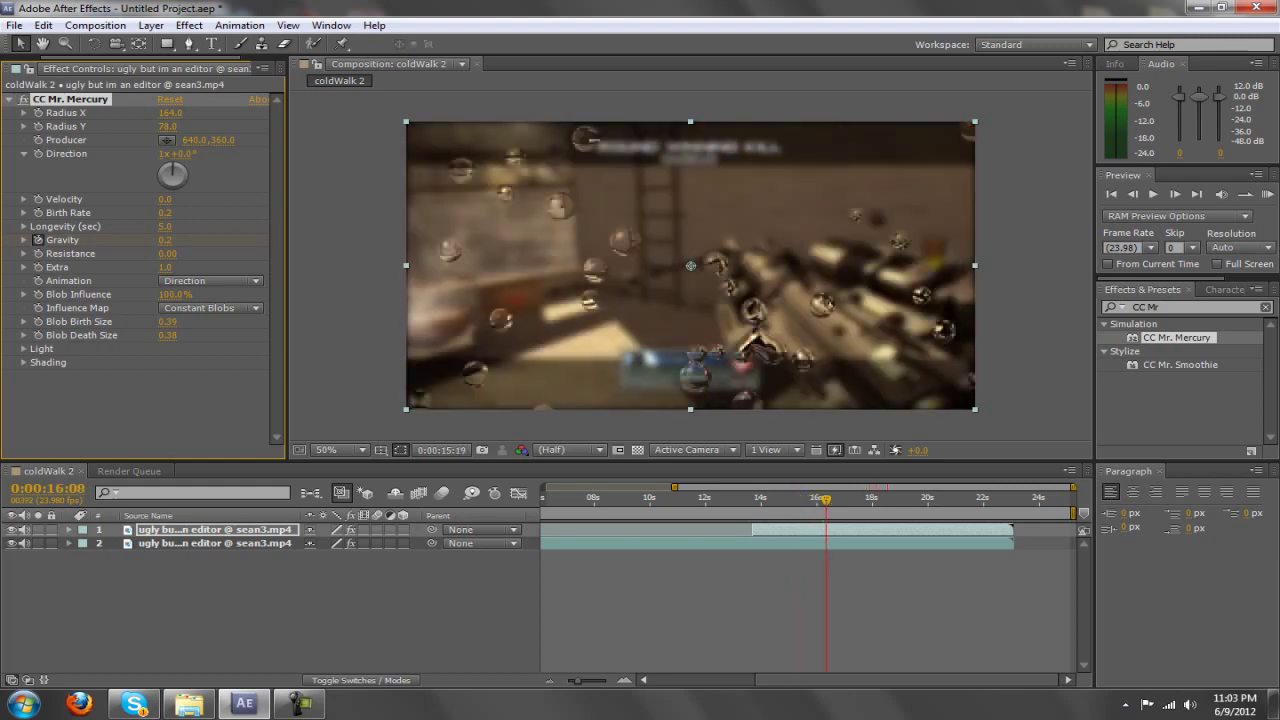
drag(165, 240, 135, 240)
key(ctrl+z)
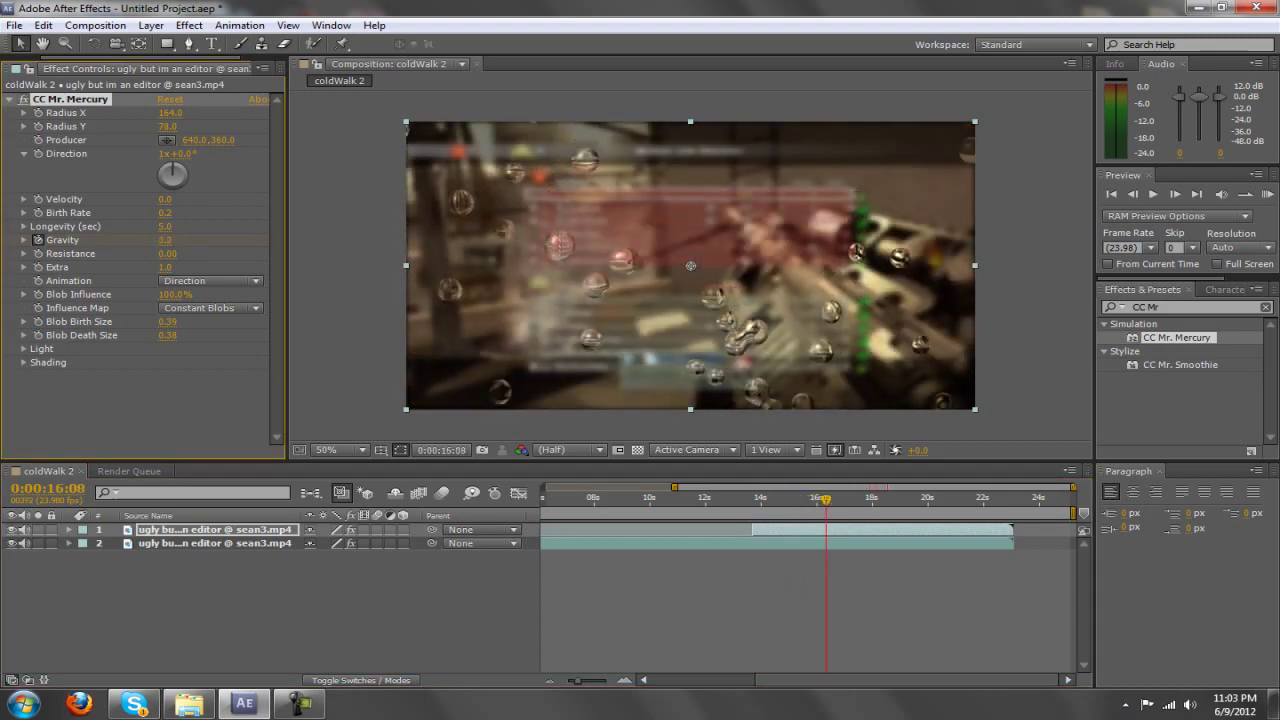
click(797, 498)
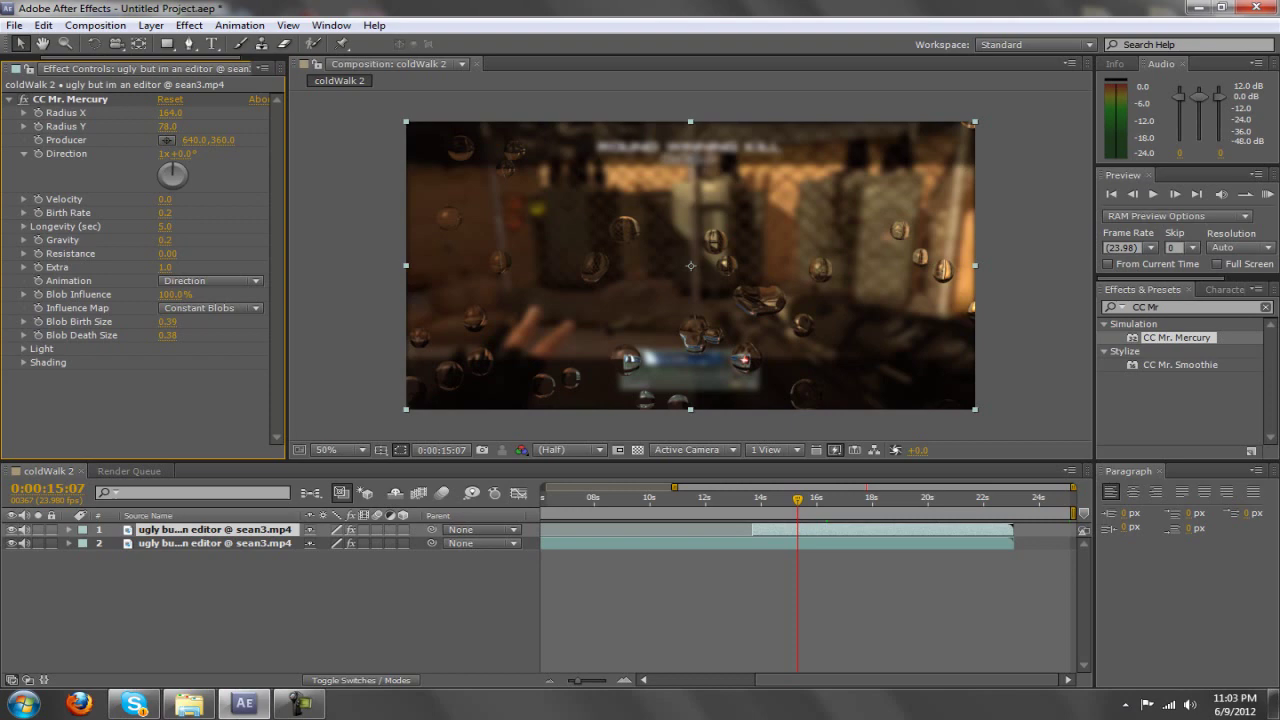
drag(797, 498, 768, 498)
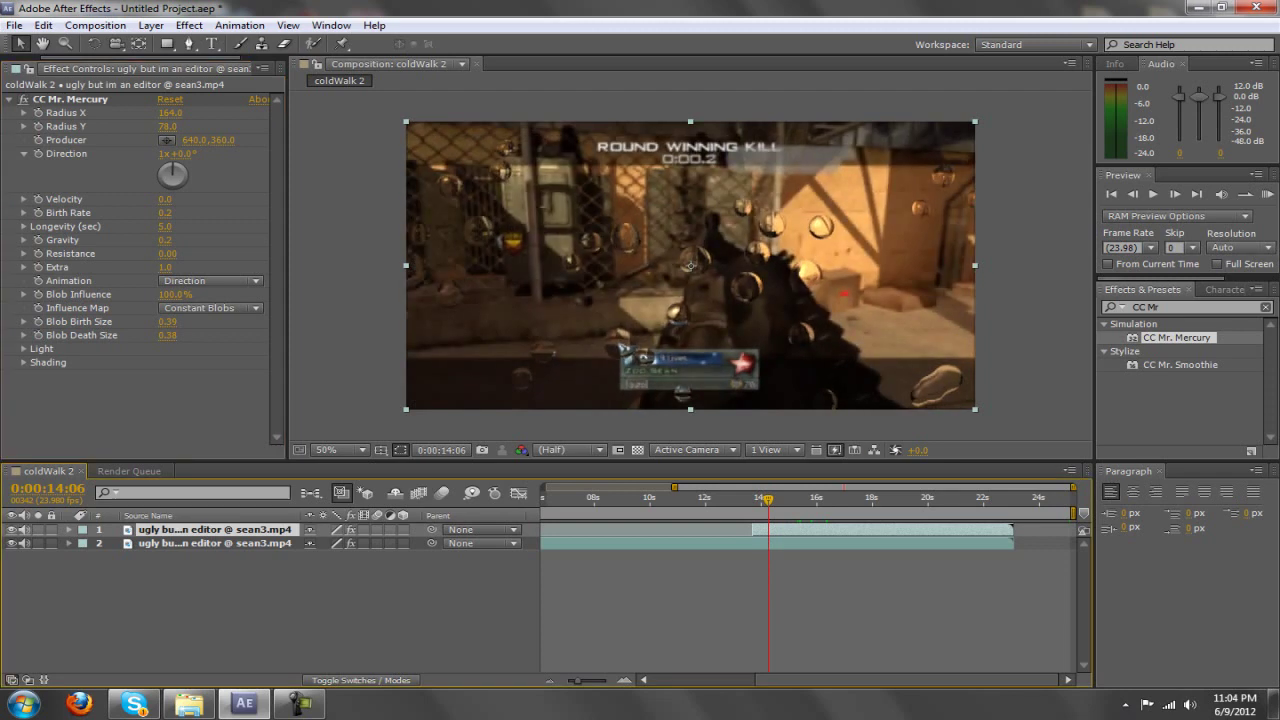
- Apply Twixtor to the footage layer and move it above Fast Blur
click(1190, 307)
text(twixt)
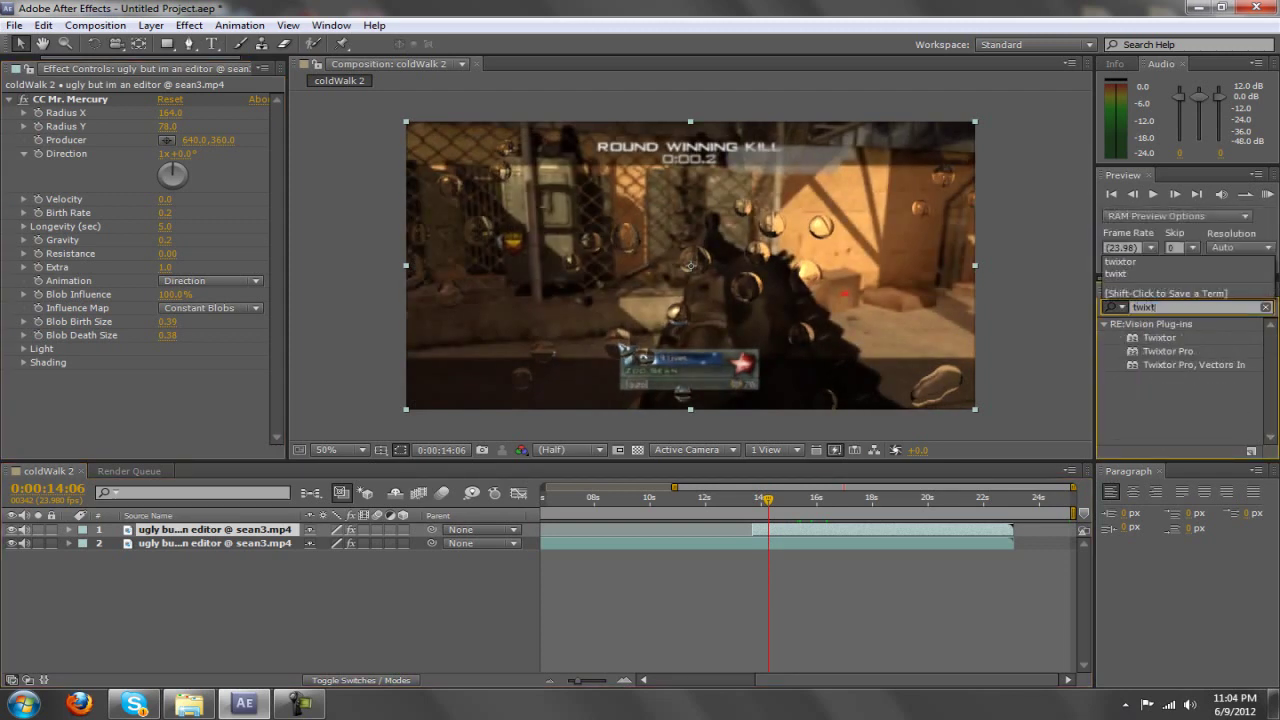
text(or)
drag(1160, 337, 240, 543)
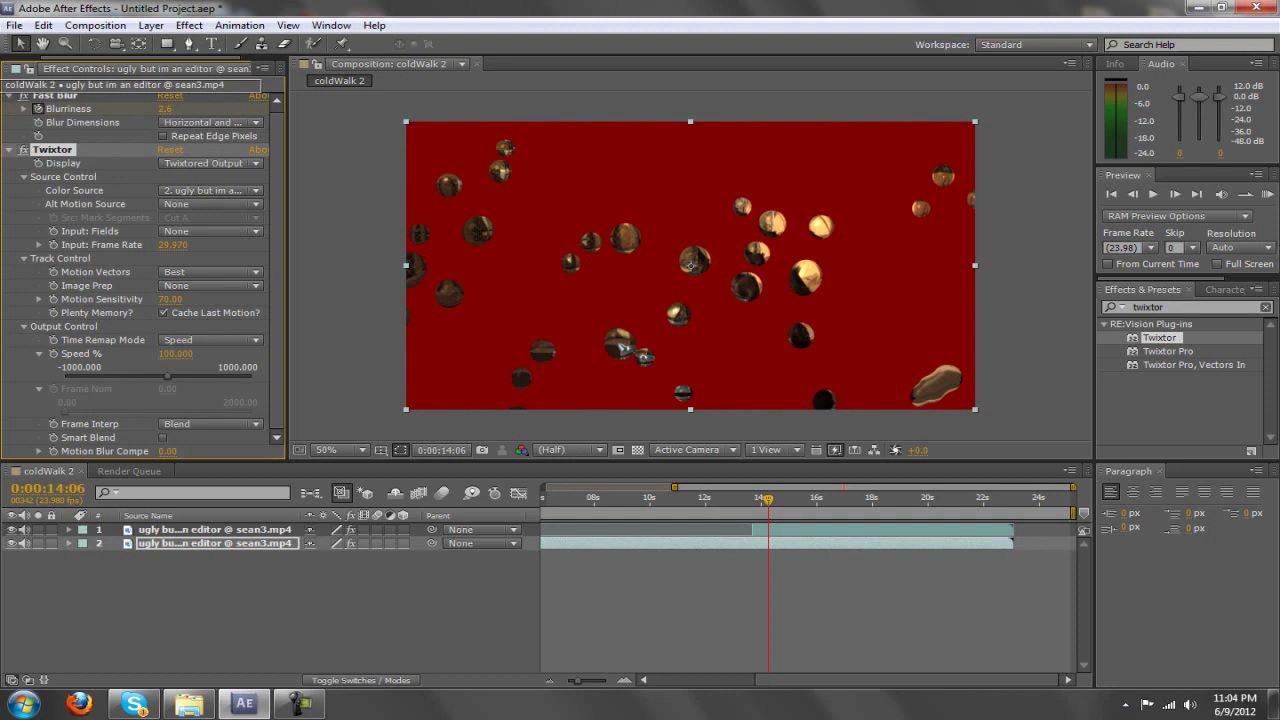
drag(52, 153, 52, 97)
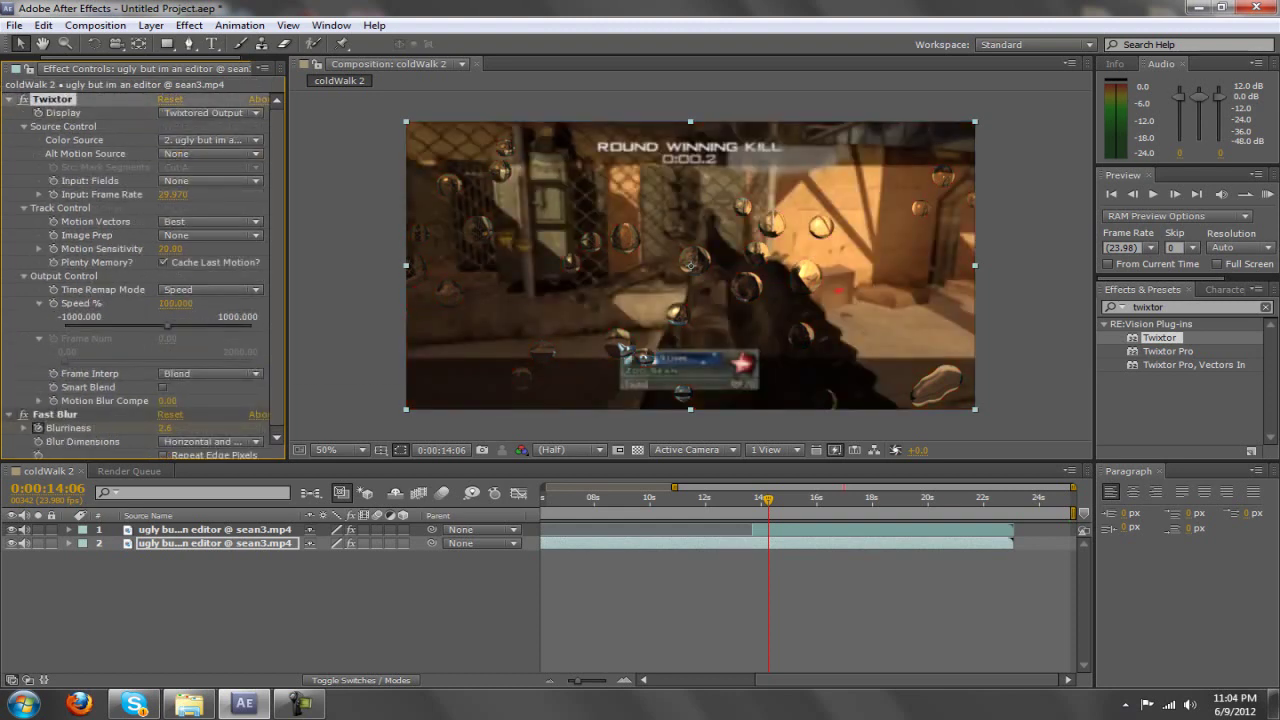
- Set Twixtor's Input Frame Rate to 59.94
click(173, 194)
key(Return)
click(173, 194)
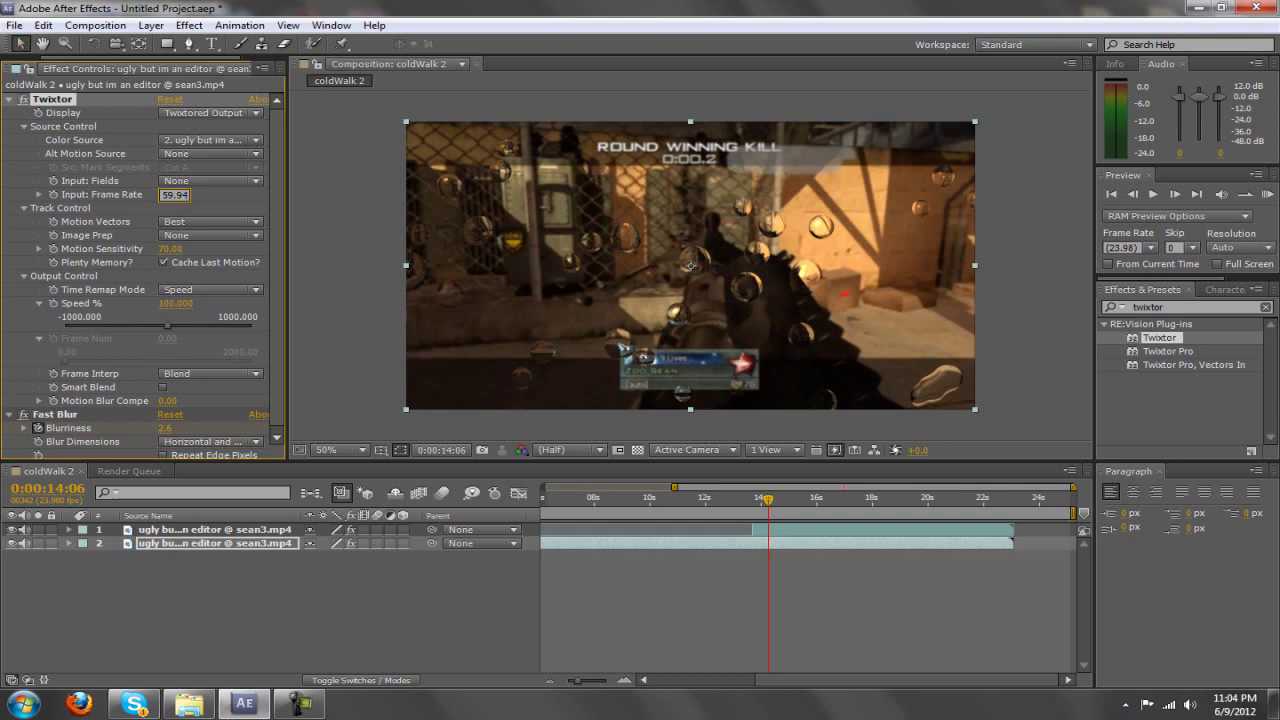
- Set Twixtor's input frame rate to 59.94, then keyframe Speed % dropping from 100 to 4 one frame later
text(4)
key(Return)
click(53, 303)
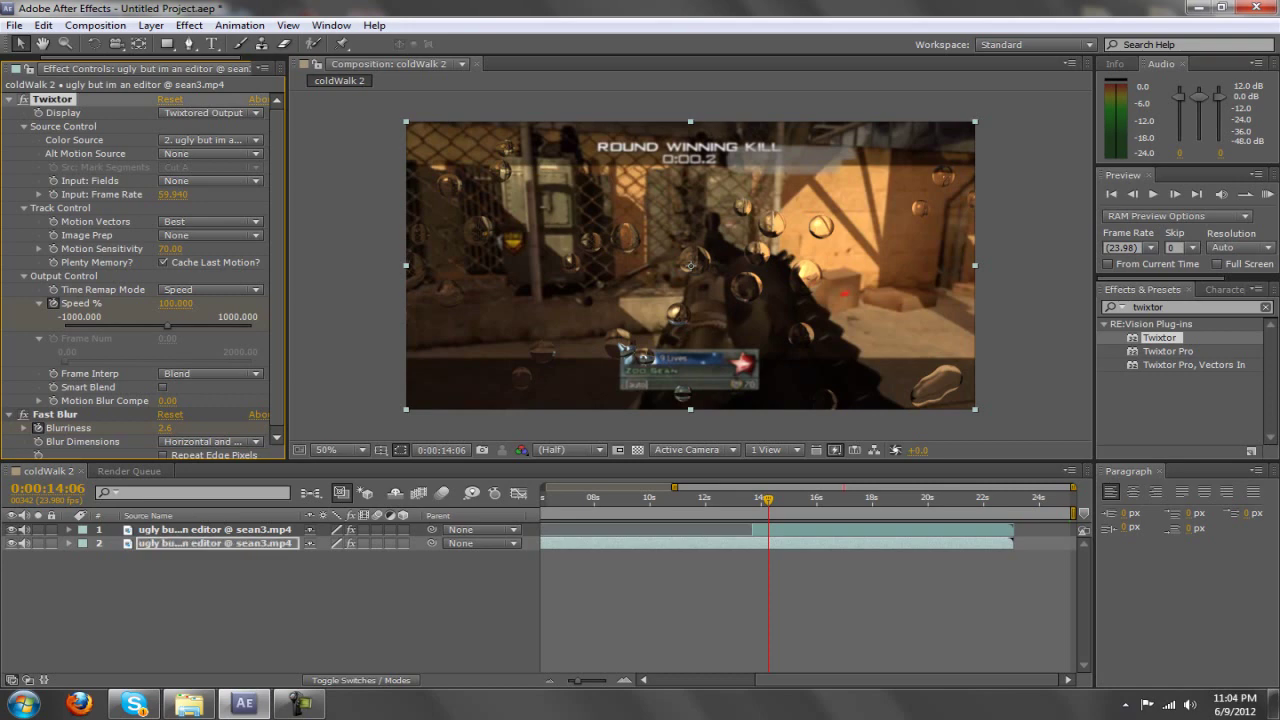
click(1175, 194)
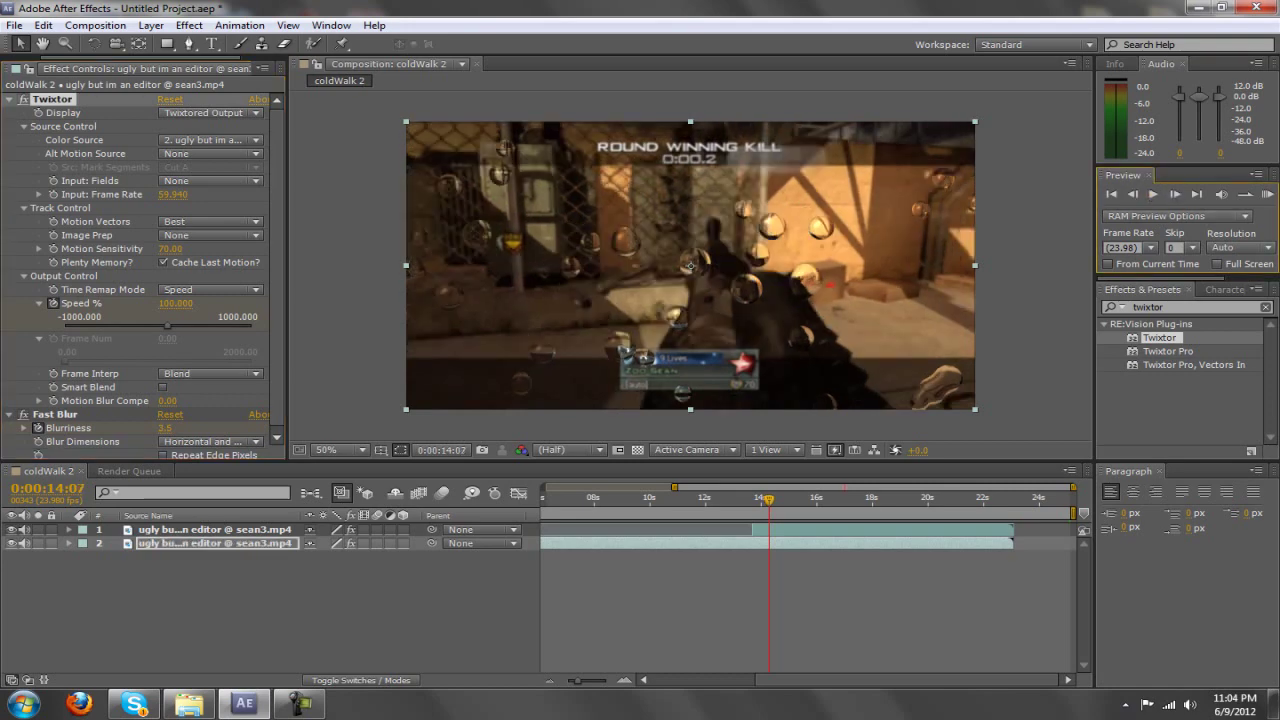
click(176, 303)
text(4)
key(Return)
- Preview the slow motion and trim both layers to end near 20 seconds with Alt+]
key(space)
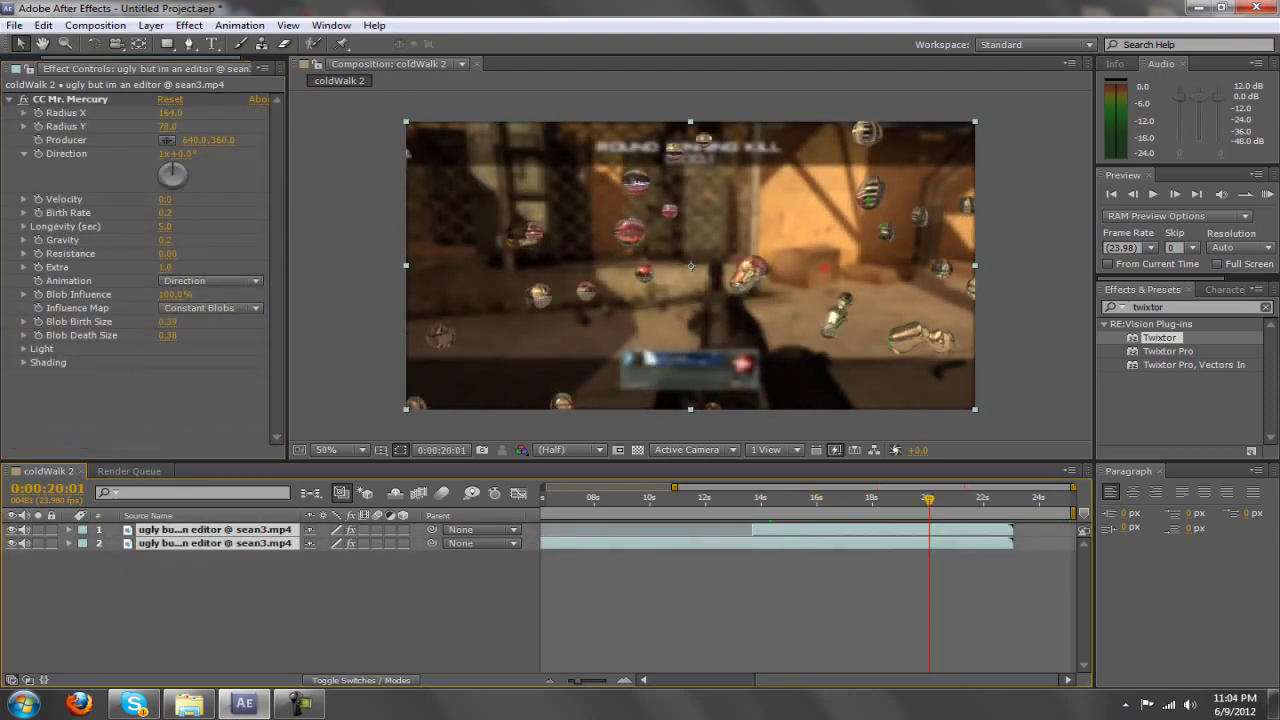
key(alt+bracketright)
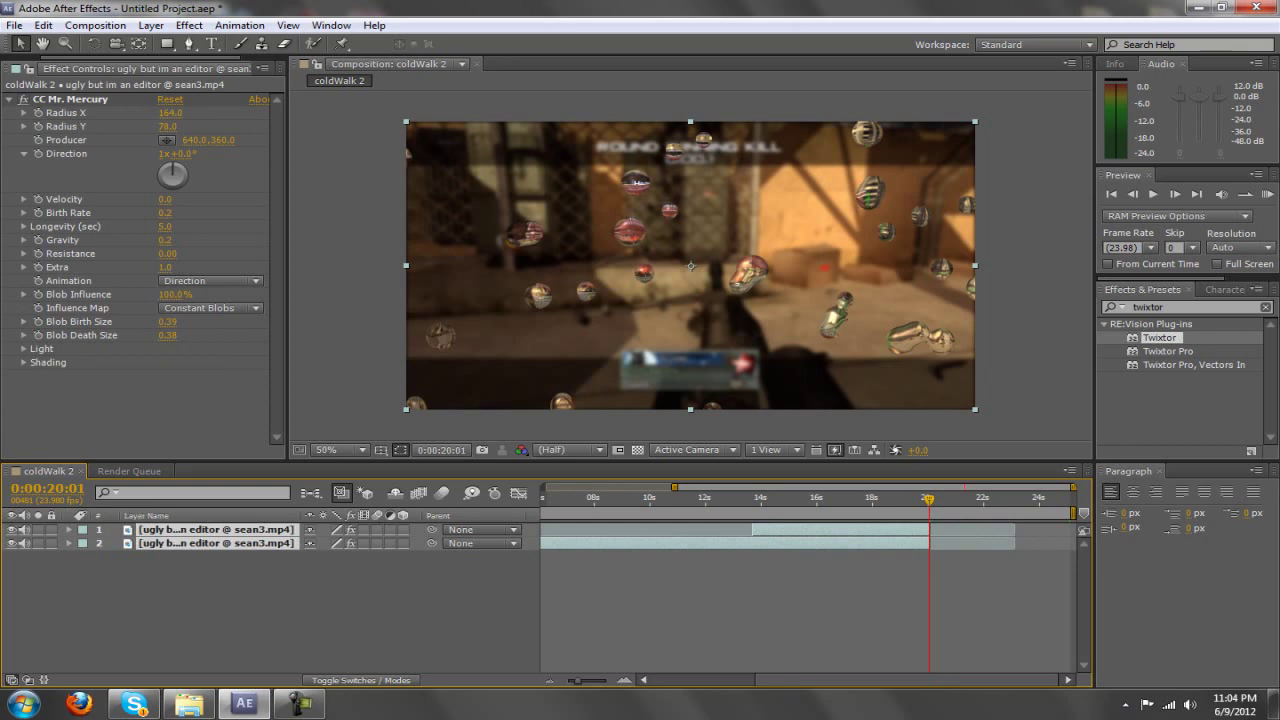
click(215, 543)
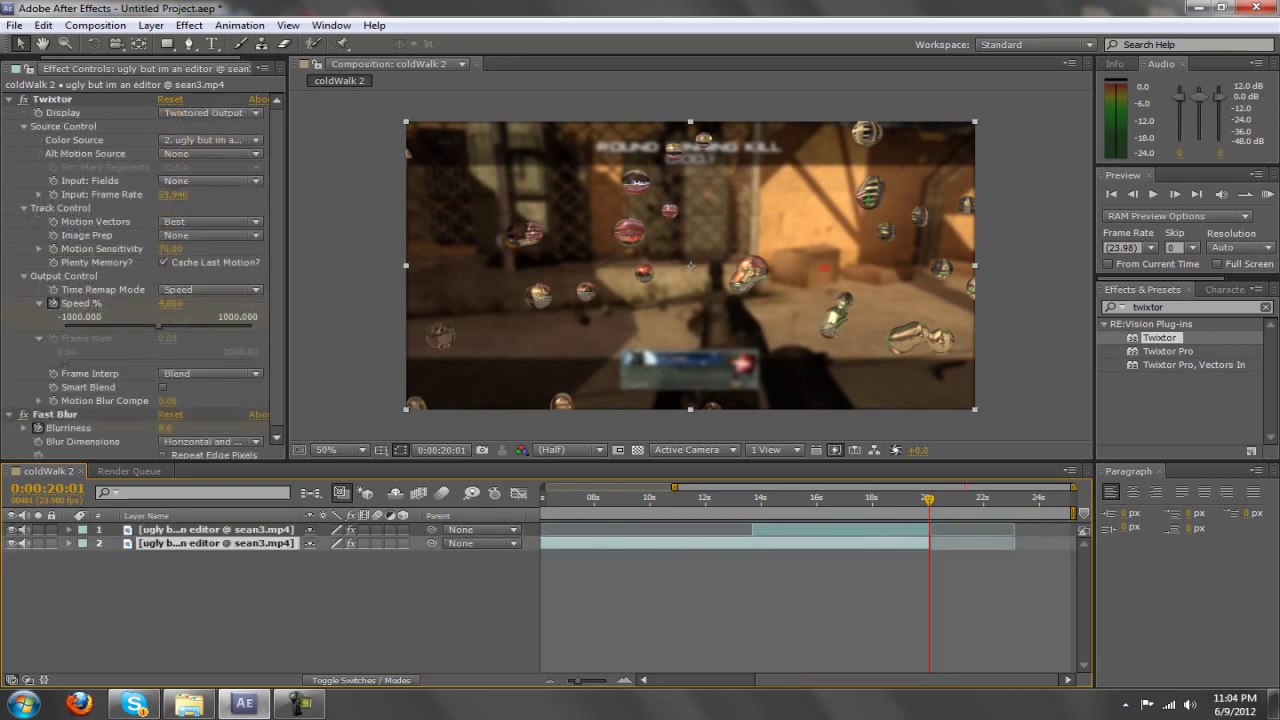
- Move the droplet layer's Twixtor above CC Mr. Mercury and return the time to 14 seconds
key(Return)
click(215, 529)
scroll(140, 270, up, 5)
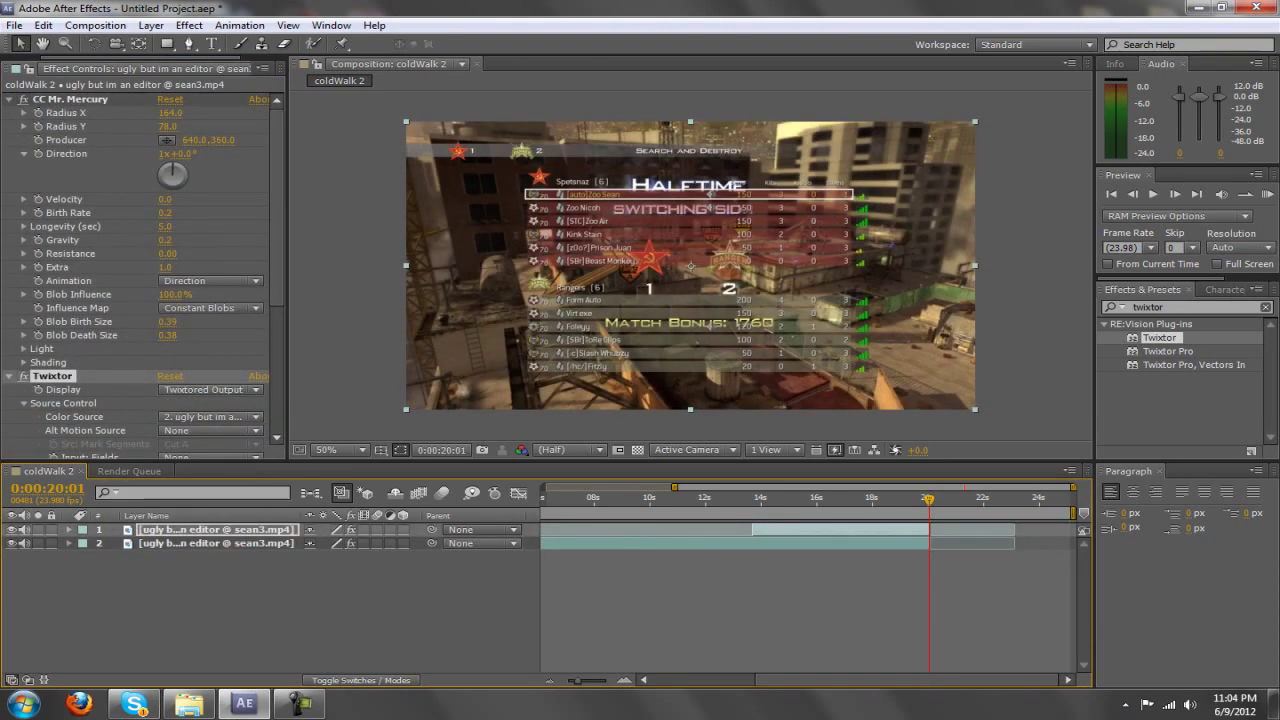
drag(60, 92, 60, 96)
drag(928, 497, 784, 497)
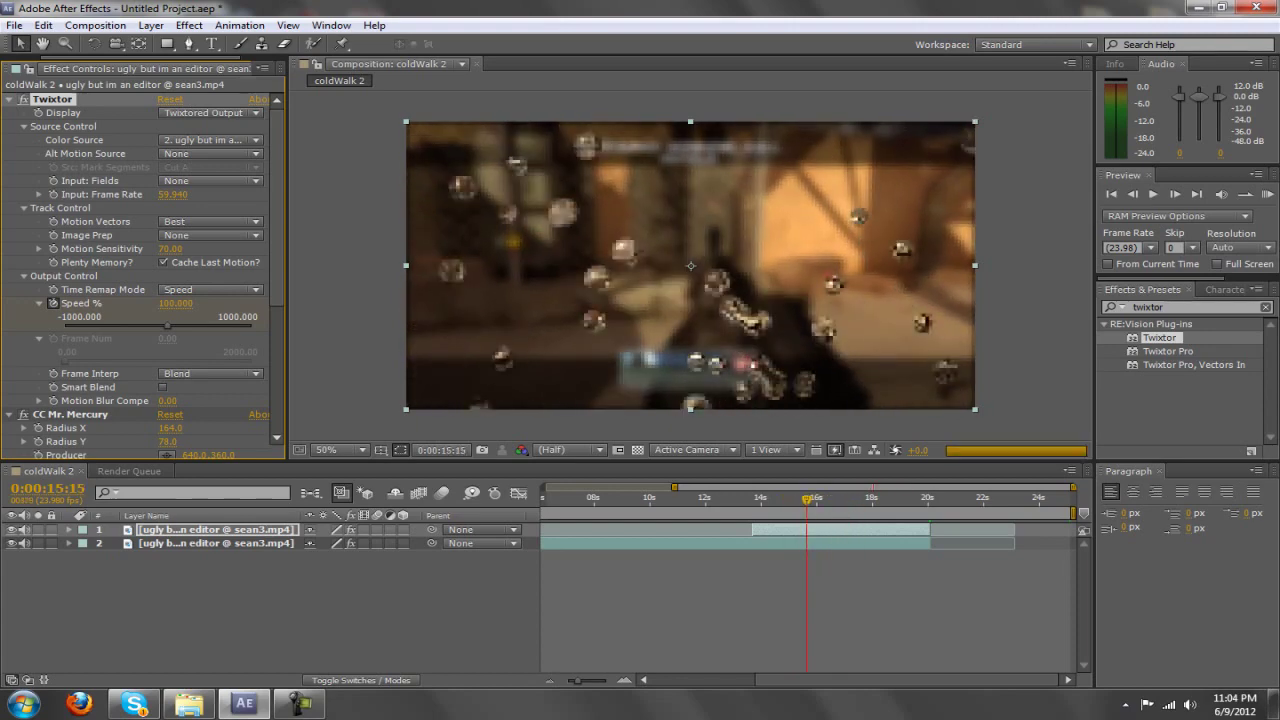
- Change CC Mr. Mercury's Gravity from 0.2 to 0.1
scroll(140, 270, down, 5)
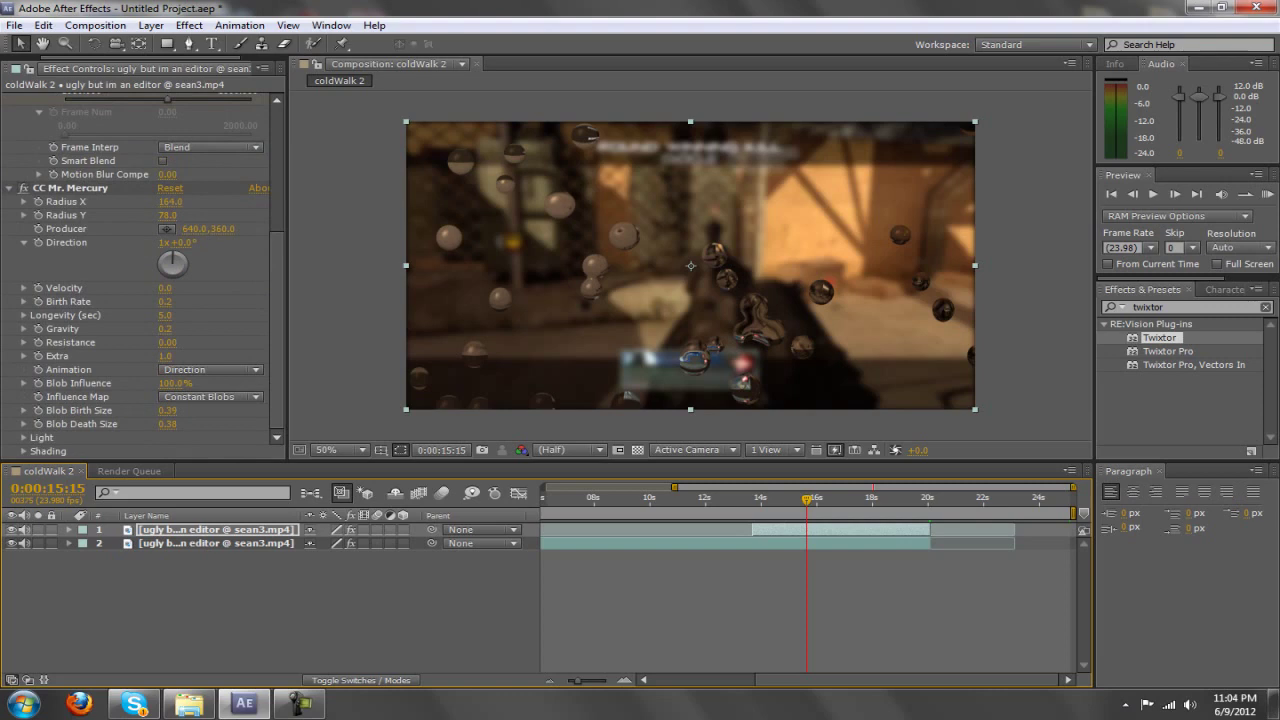
click(166, 328)
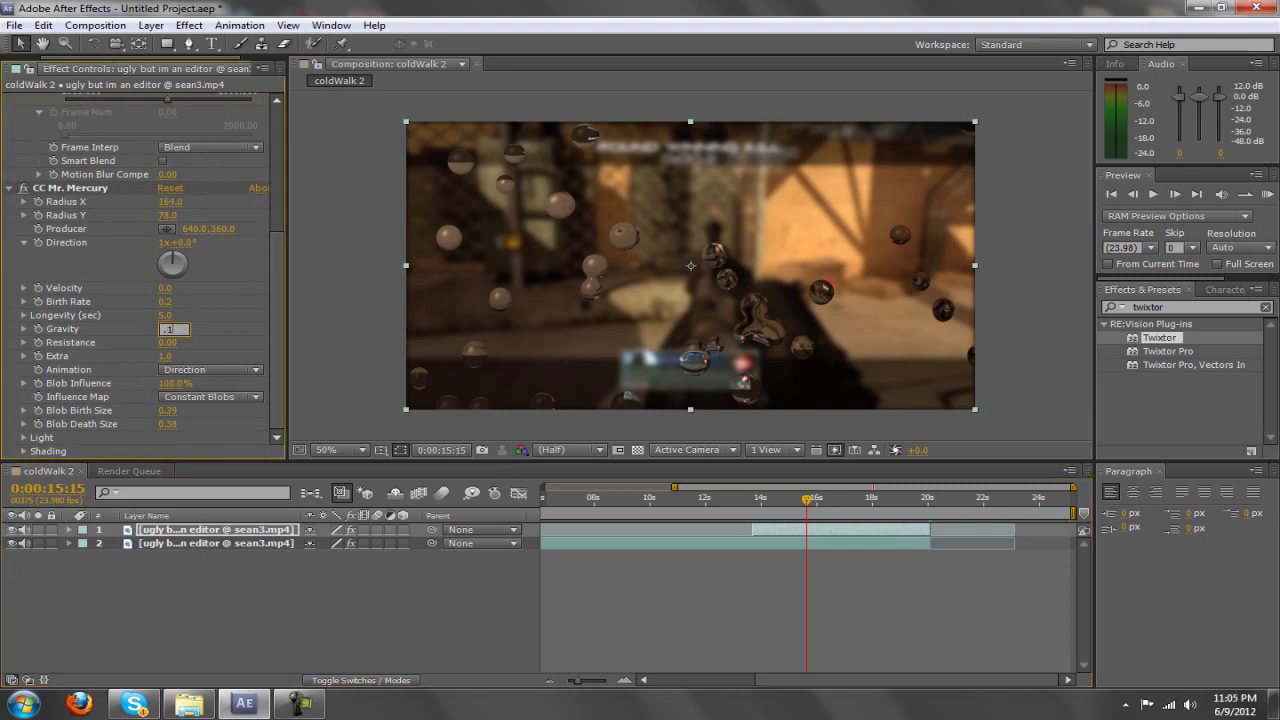
text(.1)
key(Return)
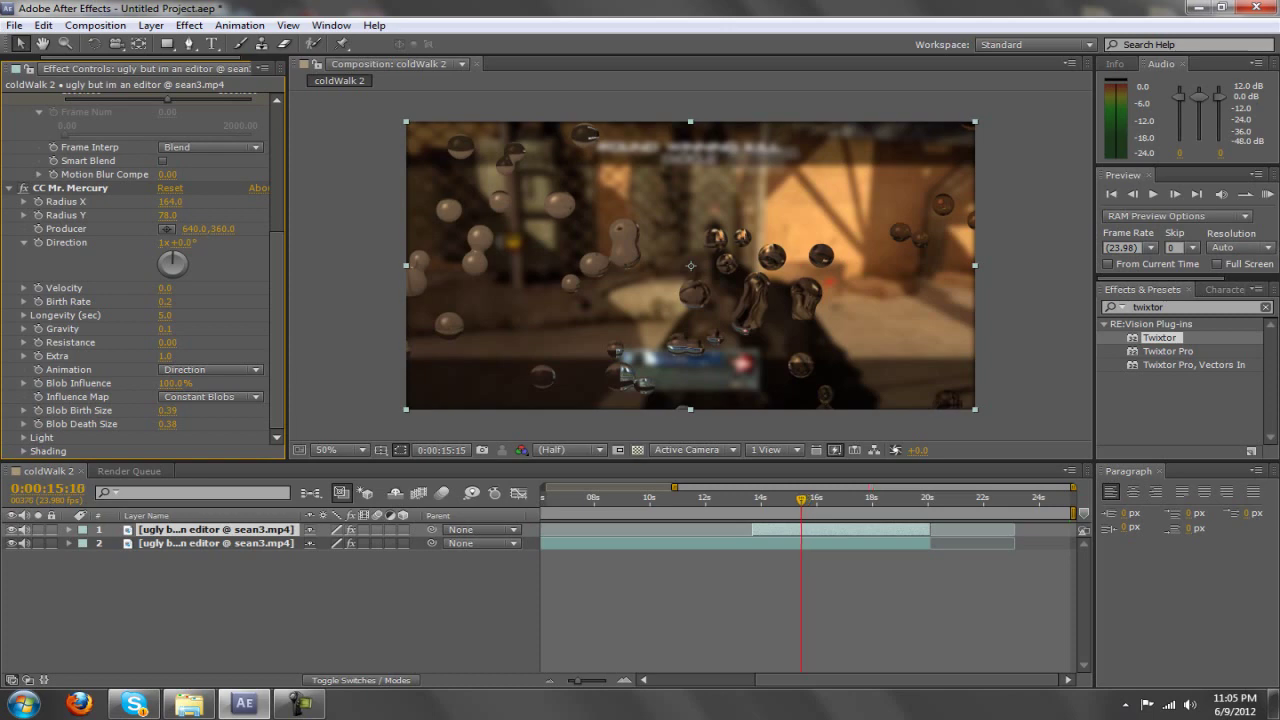
- Play back the slow-motion section, replaying it from just before the slowdown
key(space)
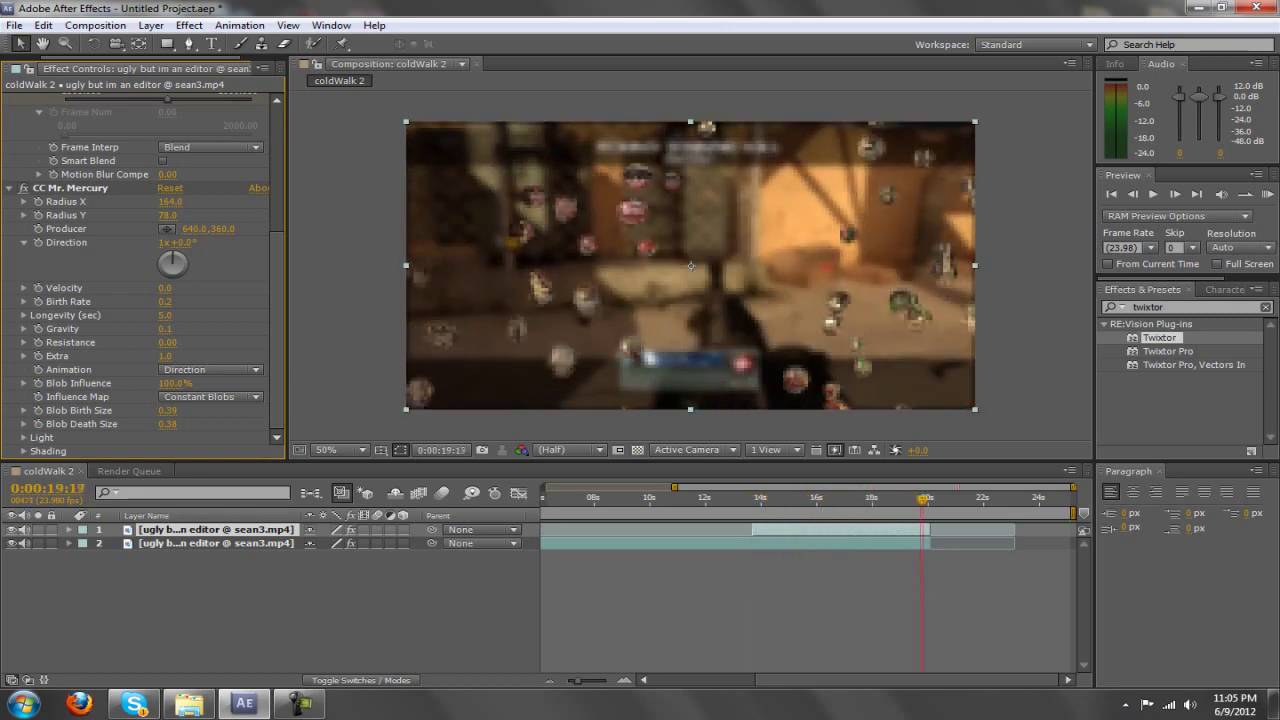
key(space)
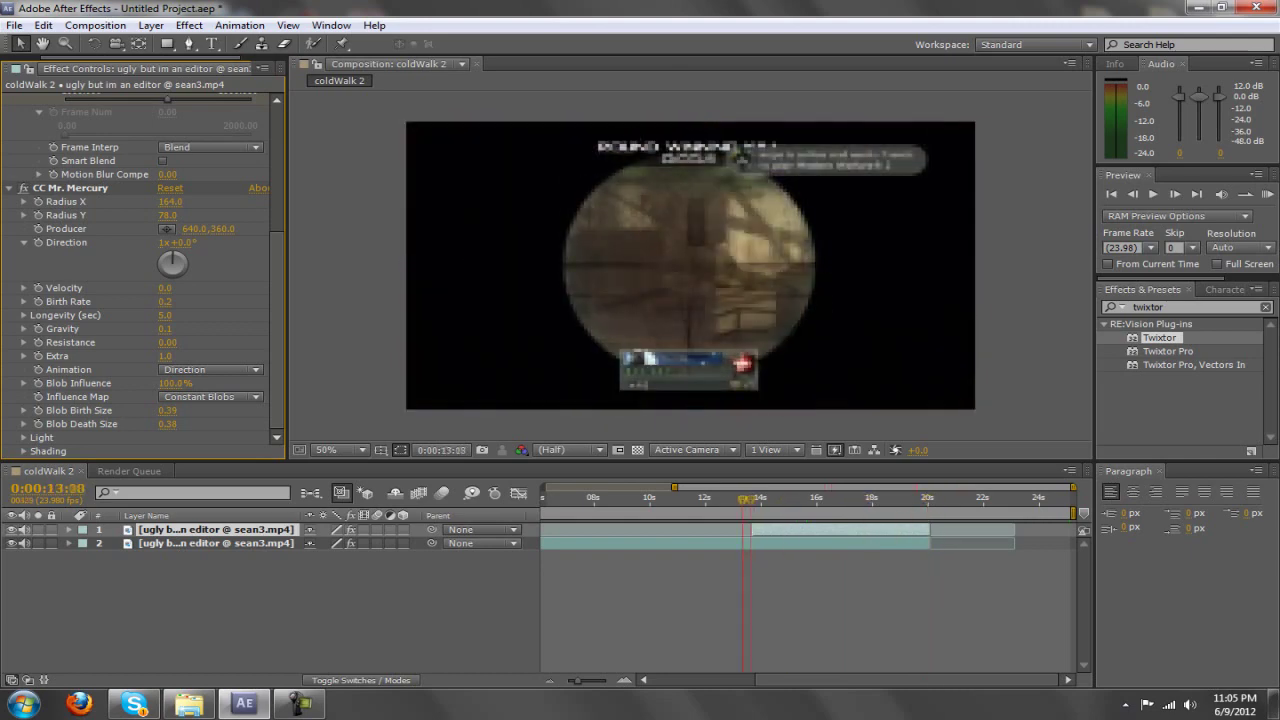
key(shift+Page_Up)
key(shift+Page_Up)
key(shift+Page_Up)
key(shift+Page_Up)
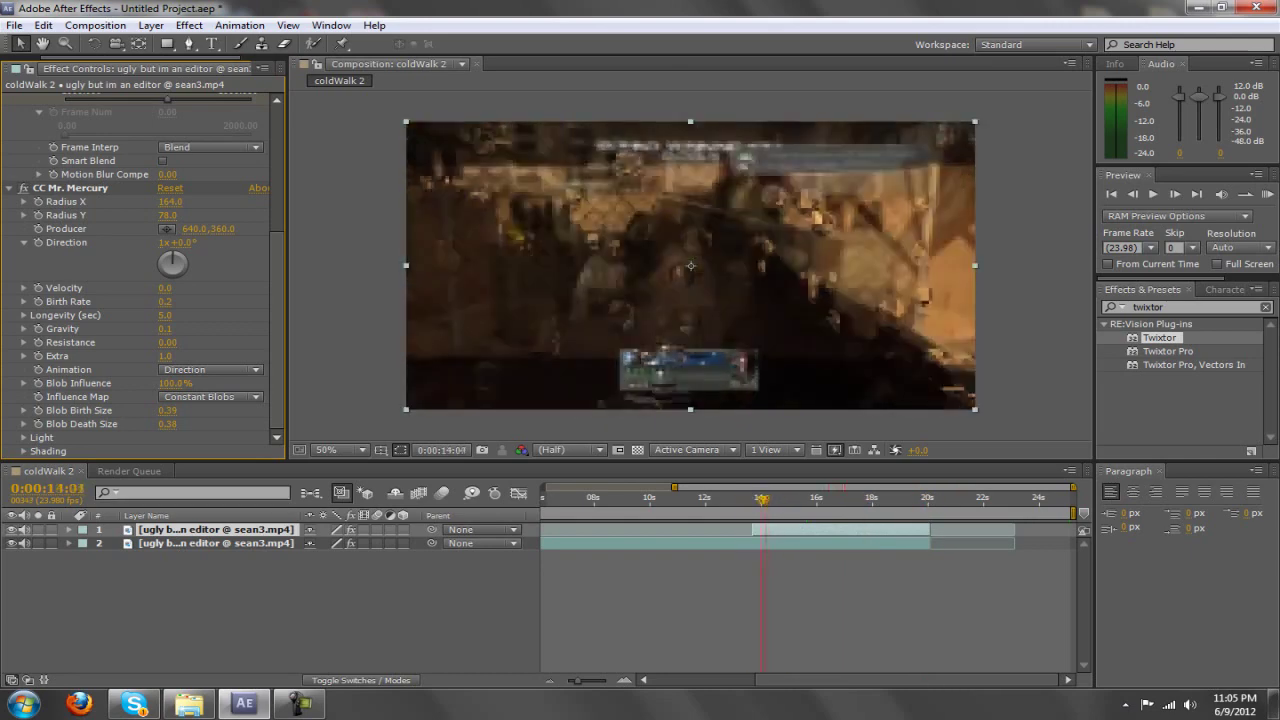
key(space)
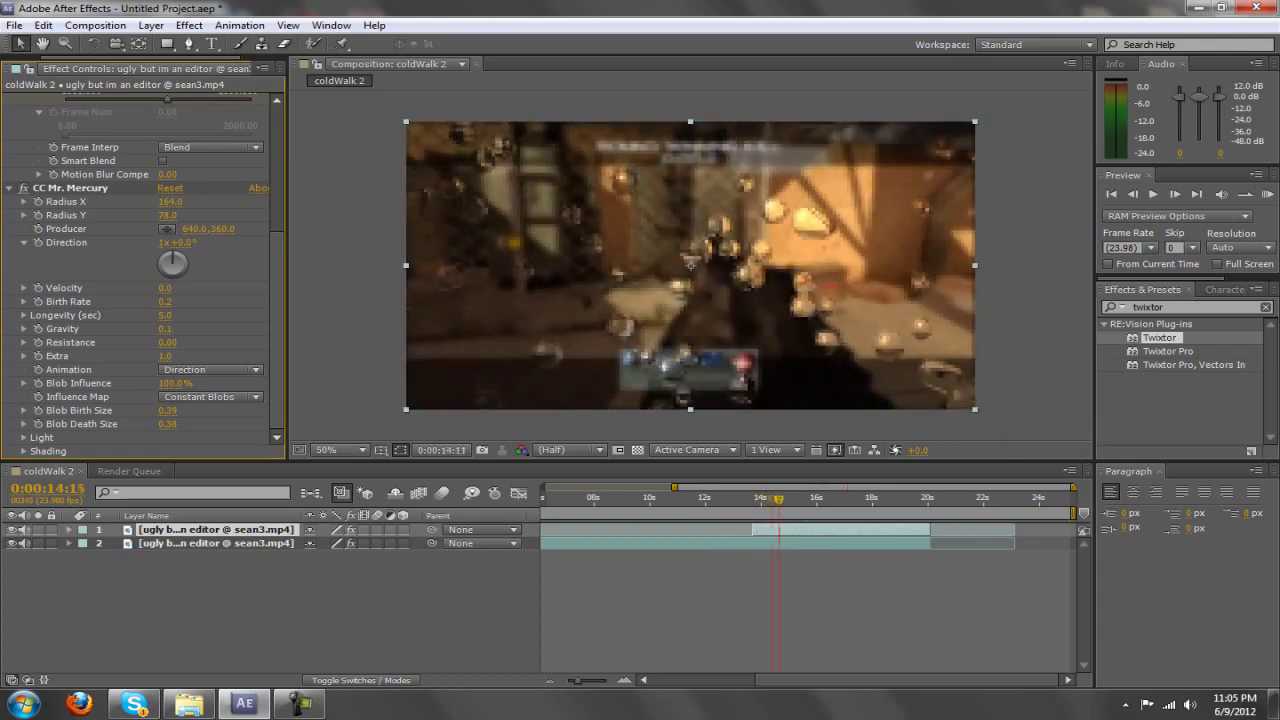